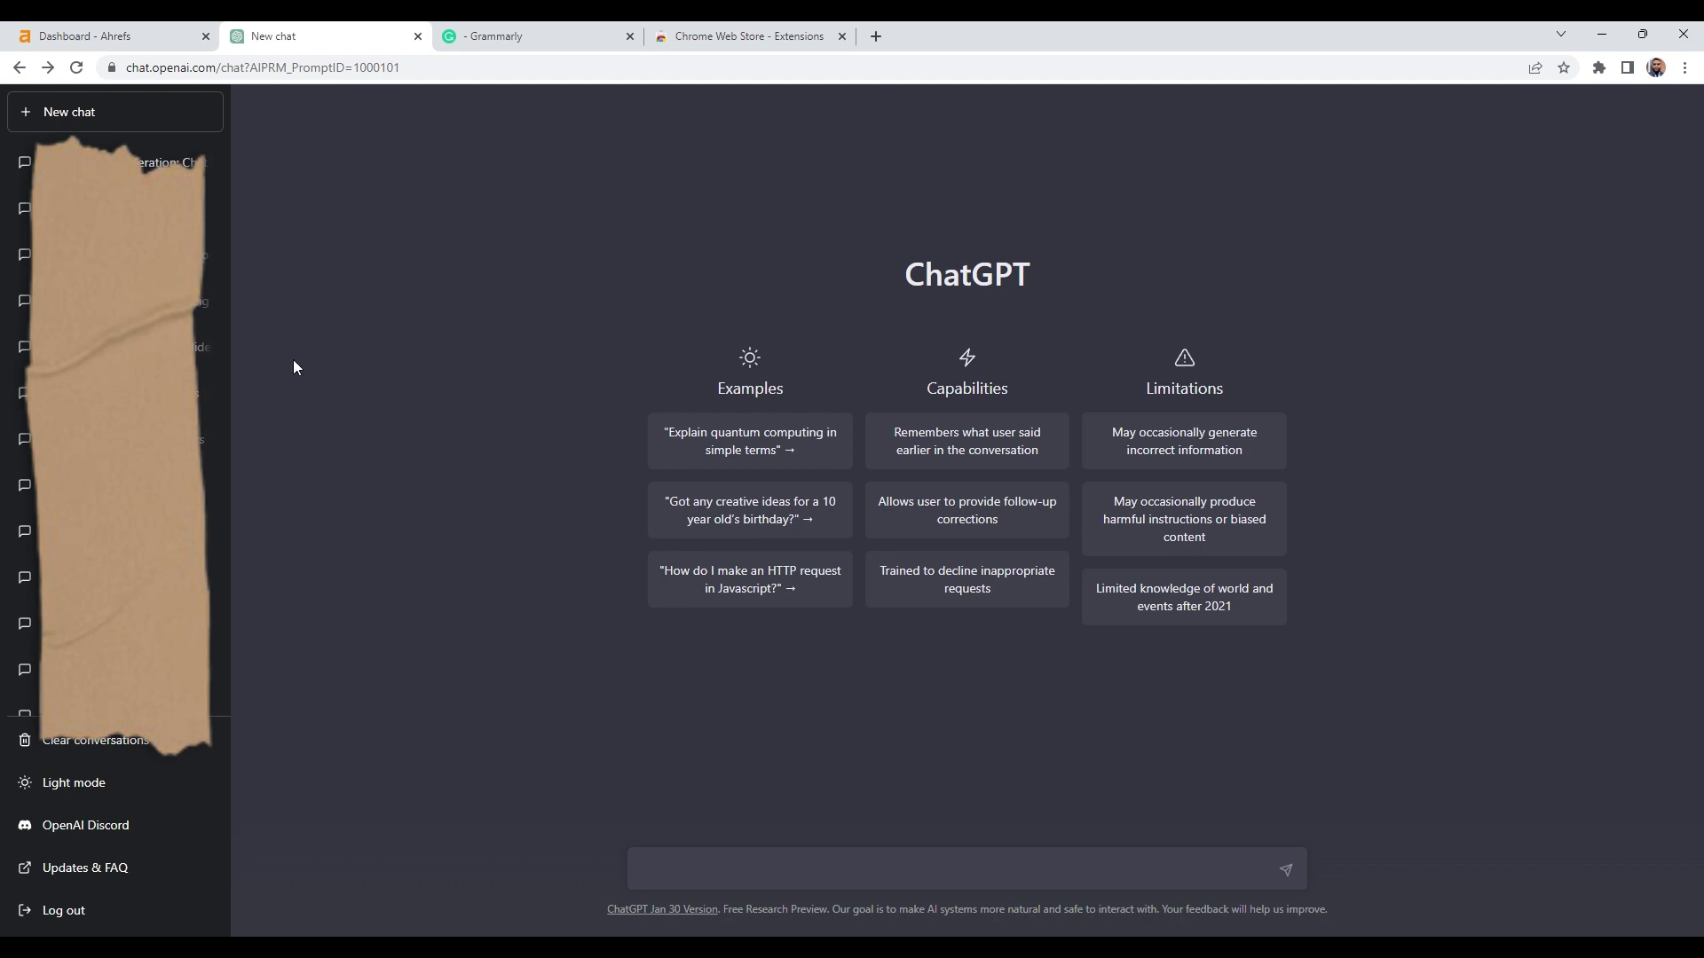
Search the Chrome Web Store for 'AIPRM' and add AIPRM for ChatGPT to Chrome.
{"action": "left_click", "coordinate": [693, 40]}
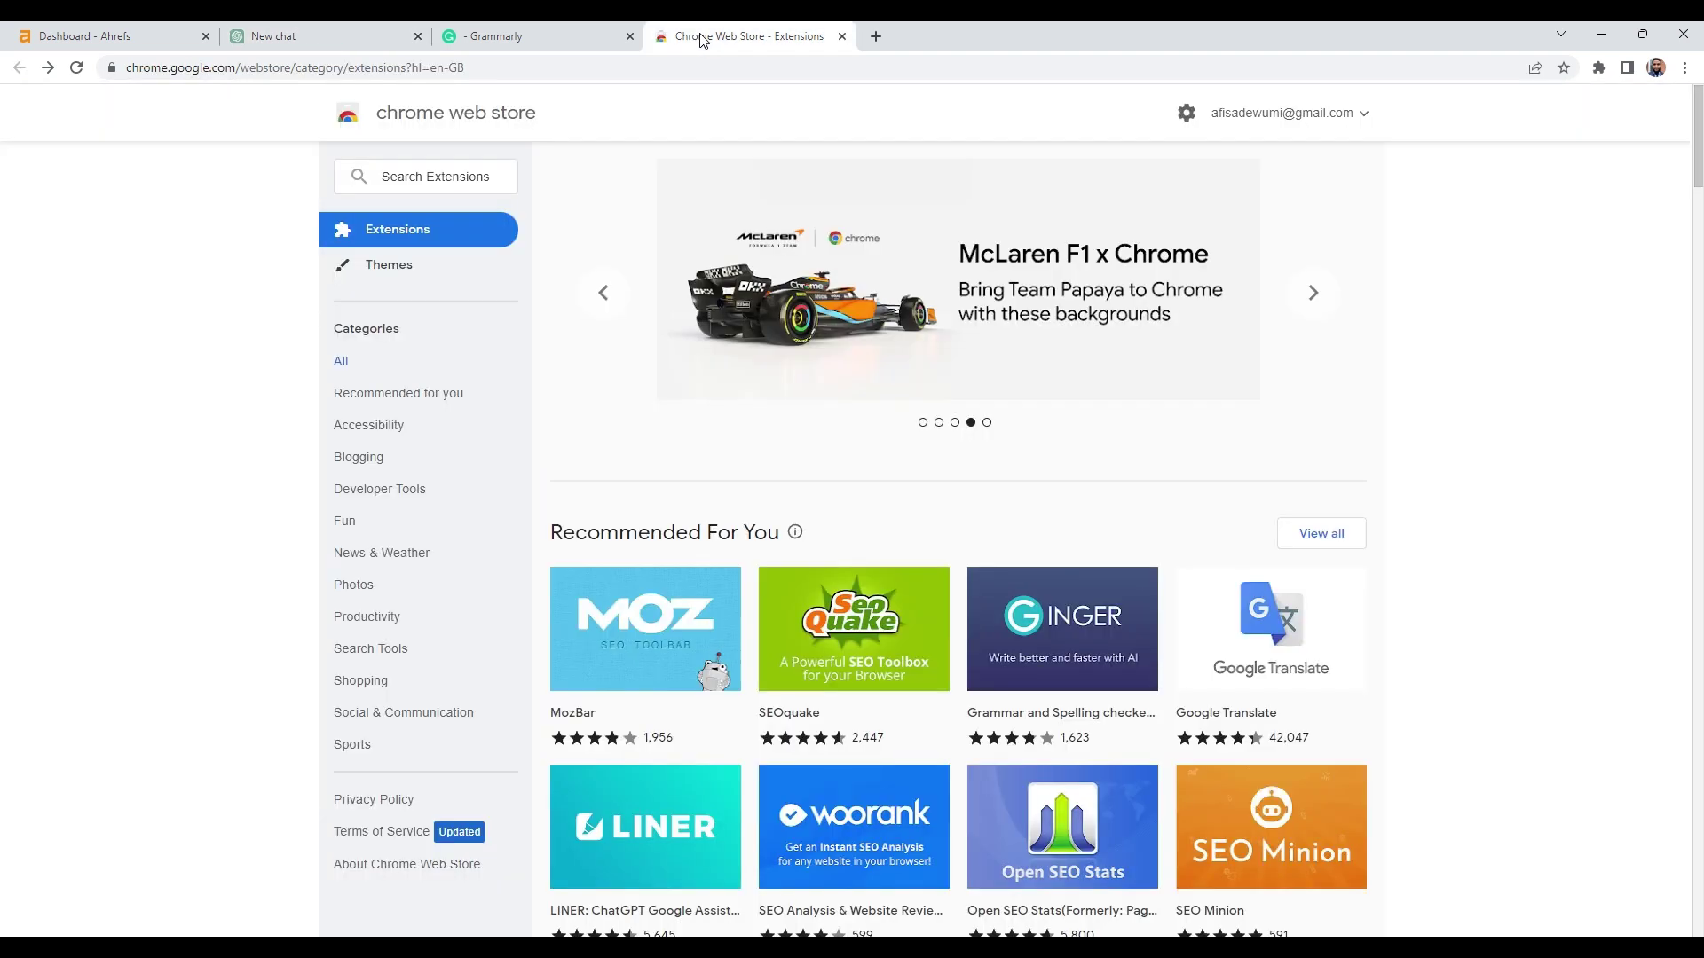
{"action": "left_click", "coordinate": [417, 187]}
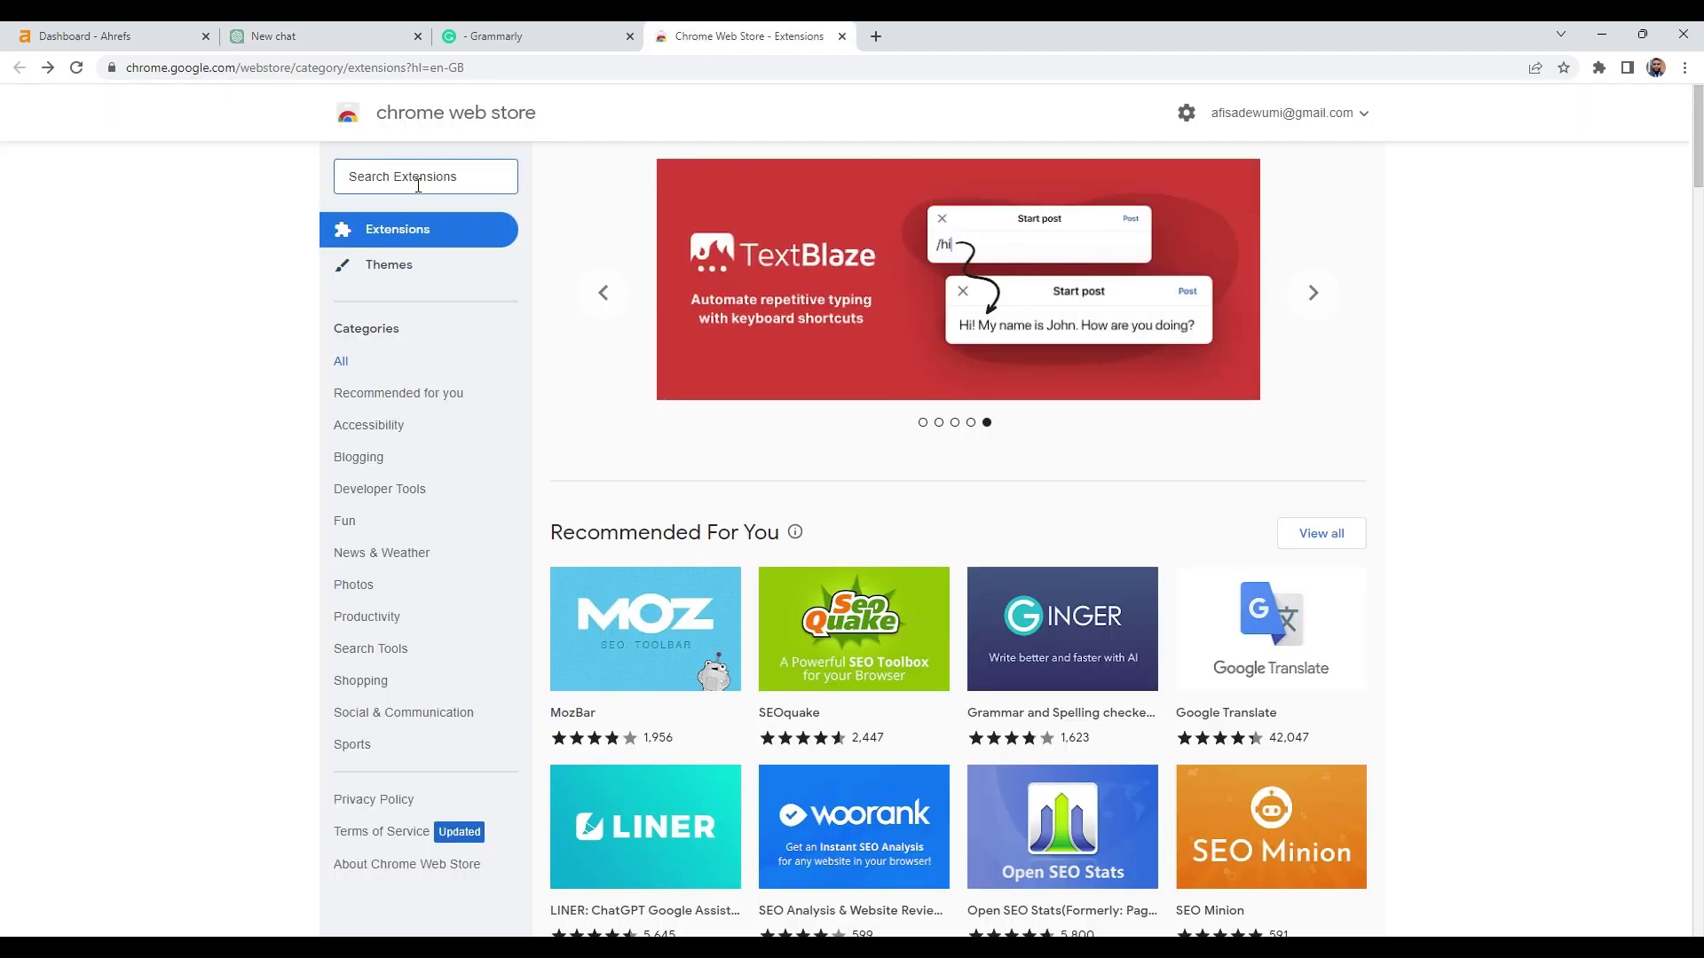
{"action": "type", "text": "a"}
{"action": "key", "text": "BackSpace"}
{"action": "type", "text": "AIPRM"}
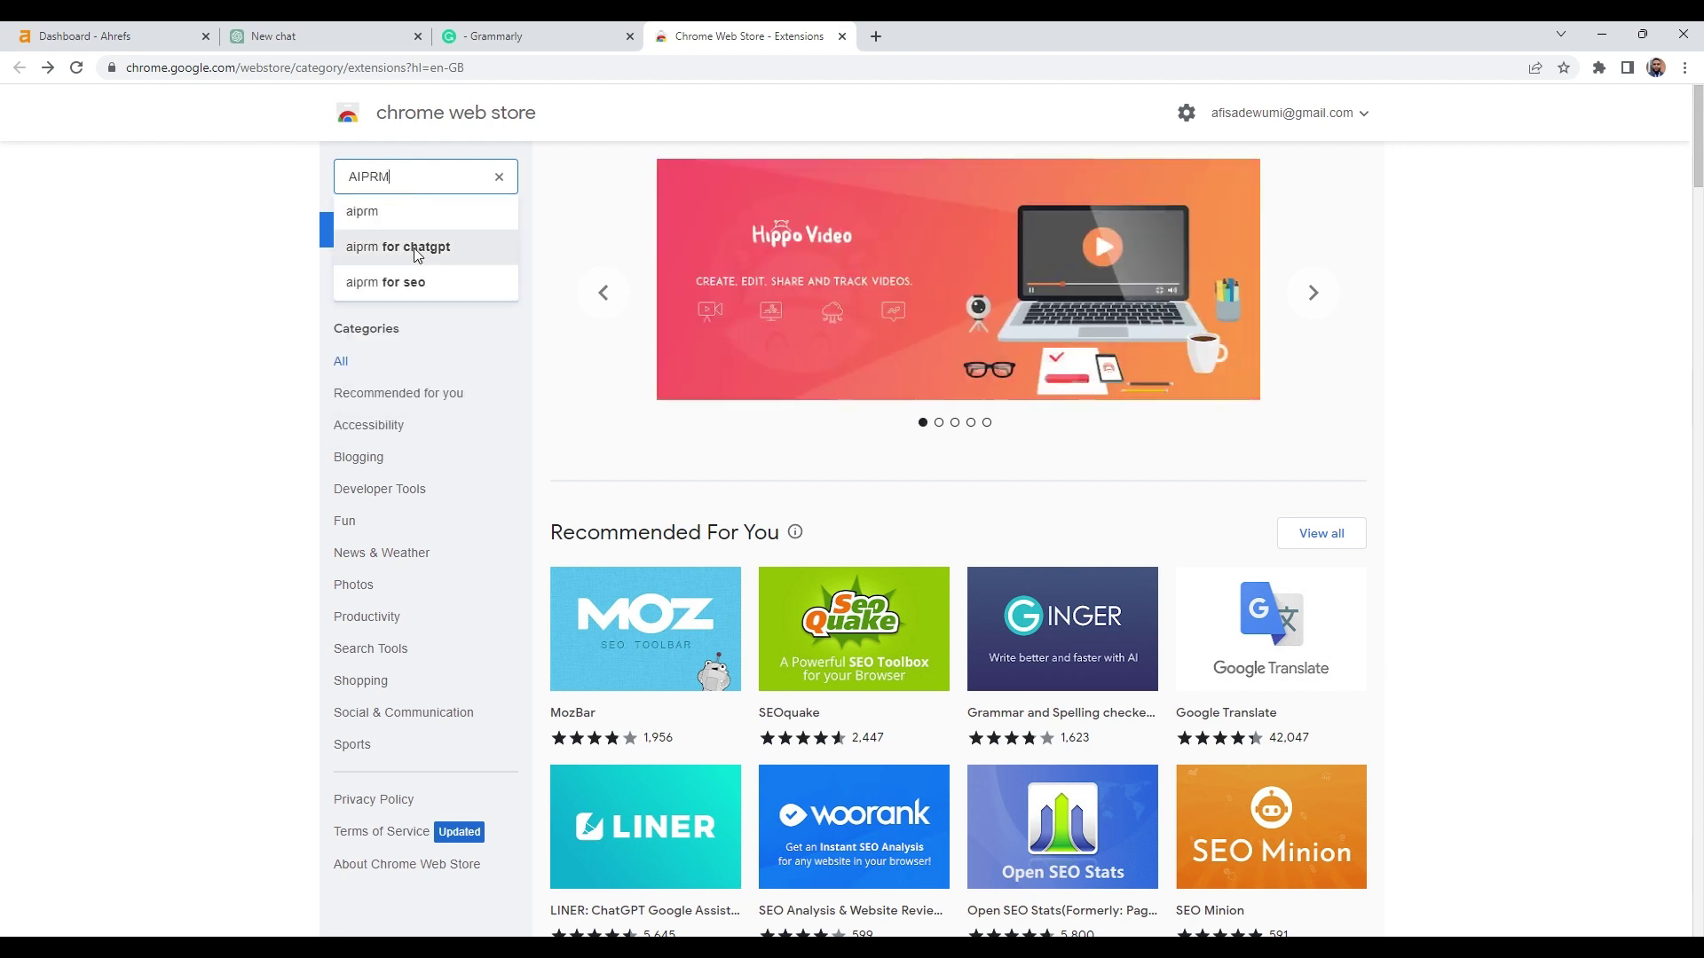
{"action": "left_click", "coordinate": [411, 247]}
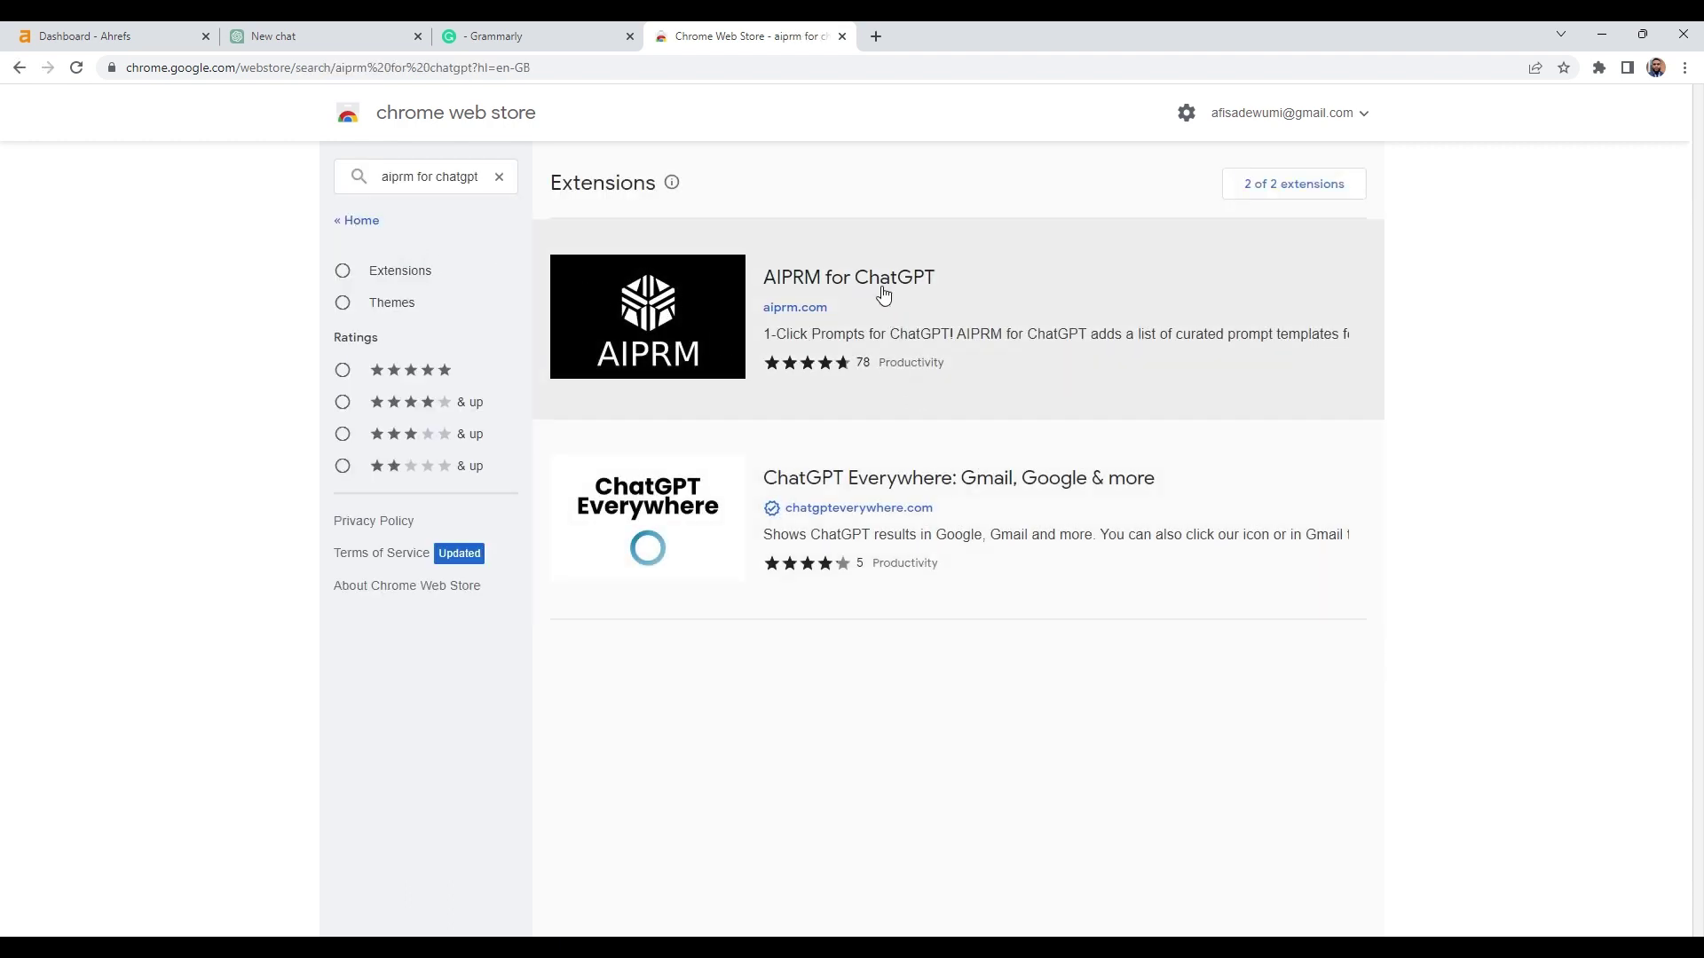
{"action": "left_click", "coordinate": [885, 301]}
{"action": "left_click", "coordinate": [1213, 237]}
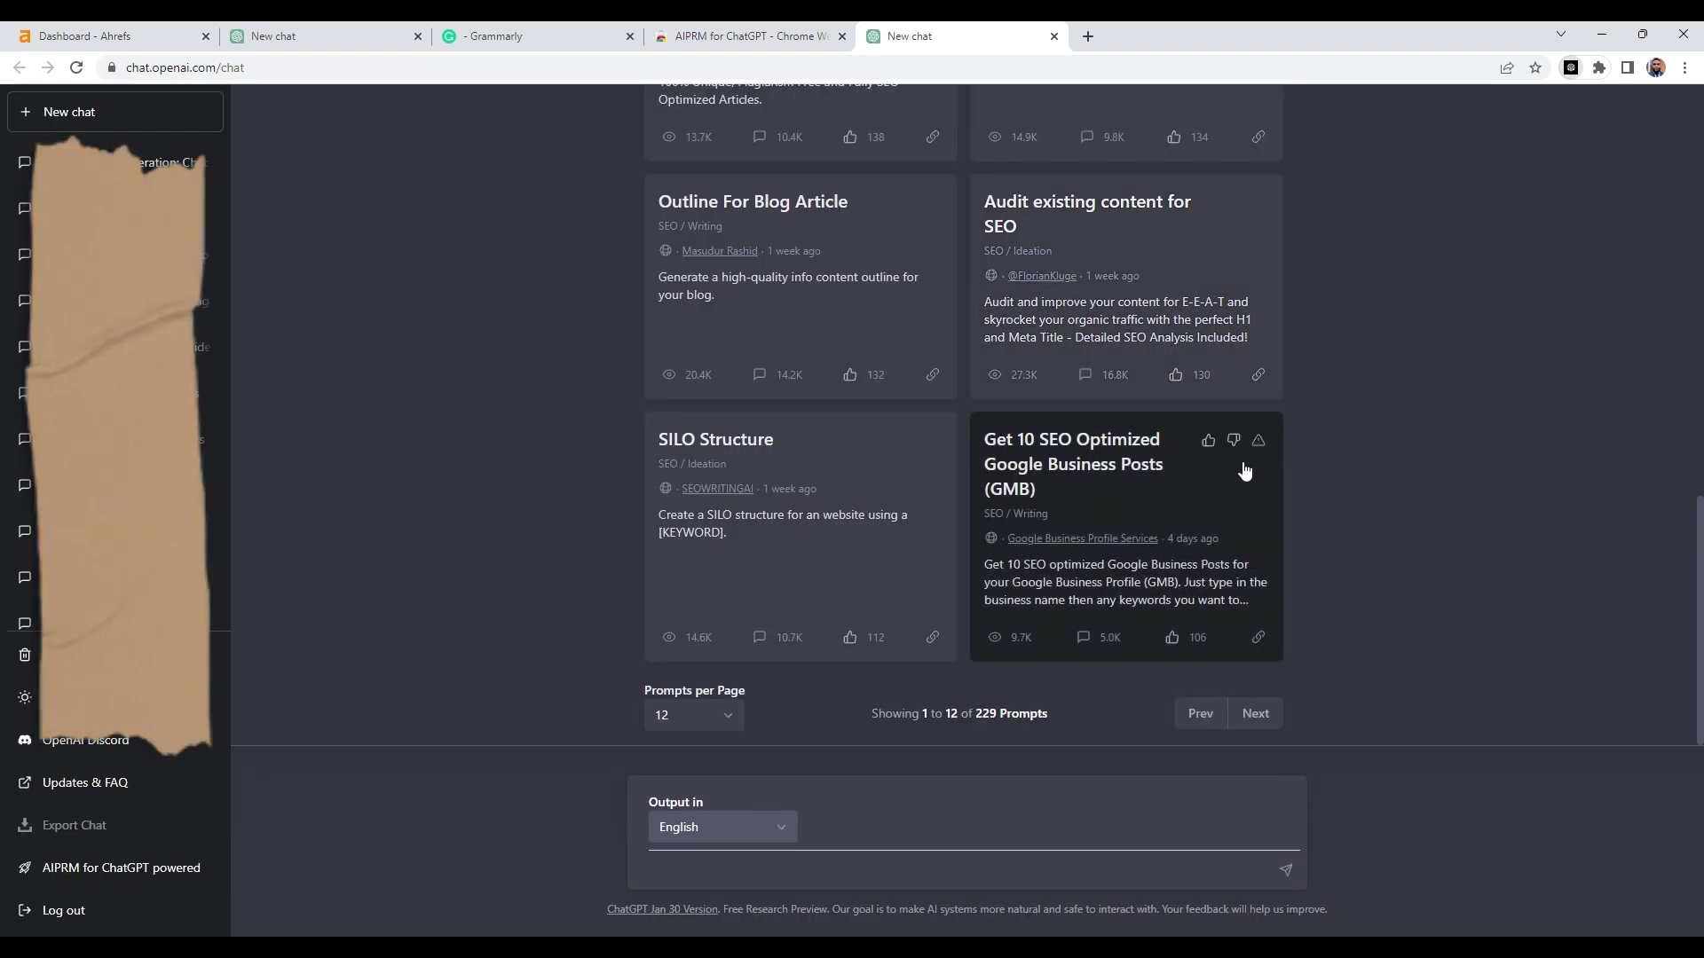
Browse the AIPRM prompt library, filtering the Topic list to DevOps and then Copywriting.
{"action": "scroll", "coordinate": [1267, 461], "scroll_direction": "up", "scroll_amount": 10}
{"action": "scroll", "coordinate": [991, 441], "scroll_direction": "up", "scroll_amount": 2}
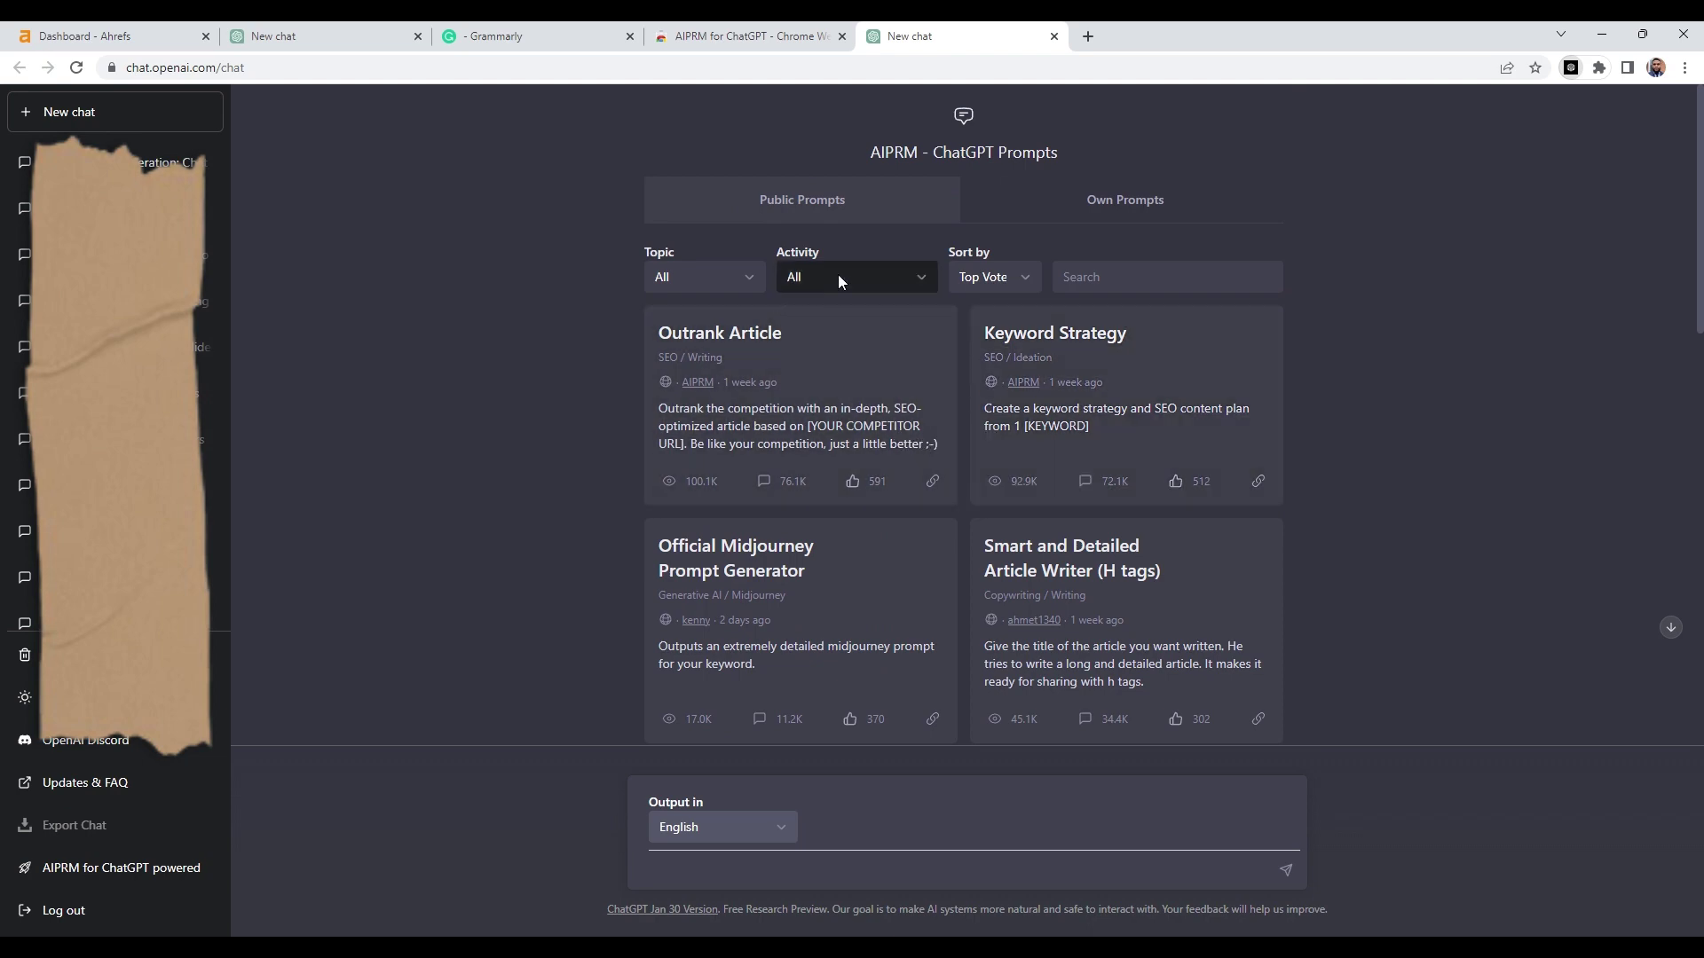
{"action": "scroll", "coordinate": [918, 486], "scroll_direction": "down", "scroll_amount": 12}
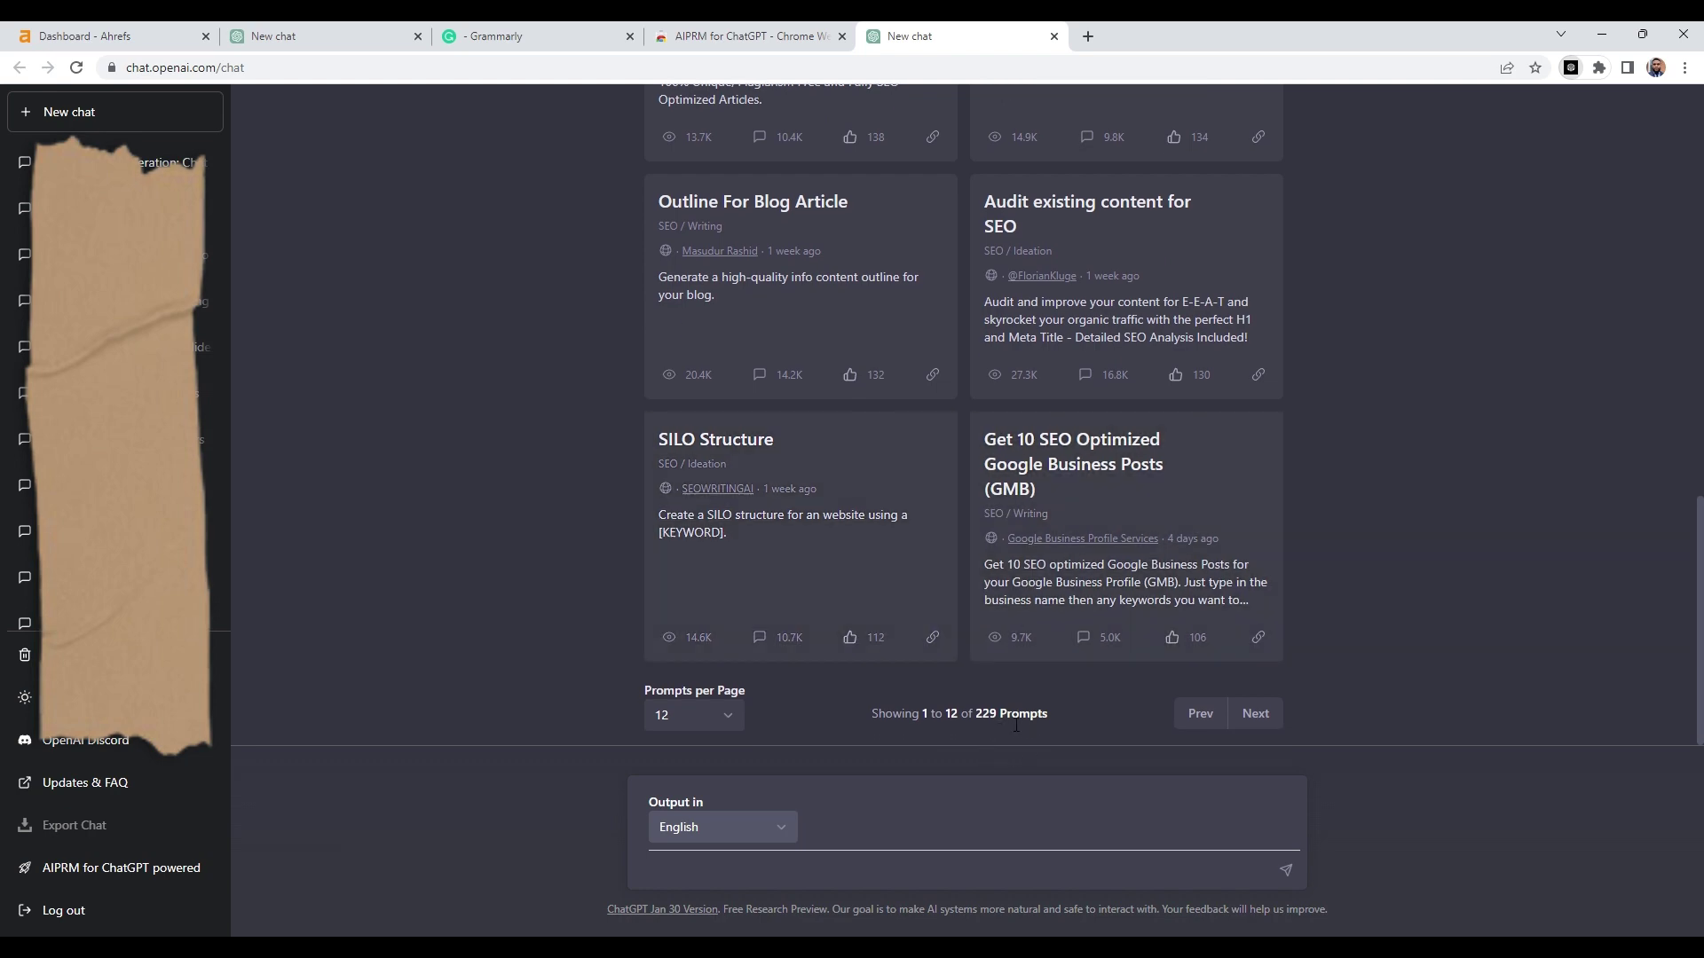
{"action": "scroll", "coordinate": [1017, 722], "scroll_direction": "up", "scroll_amount": 12}
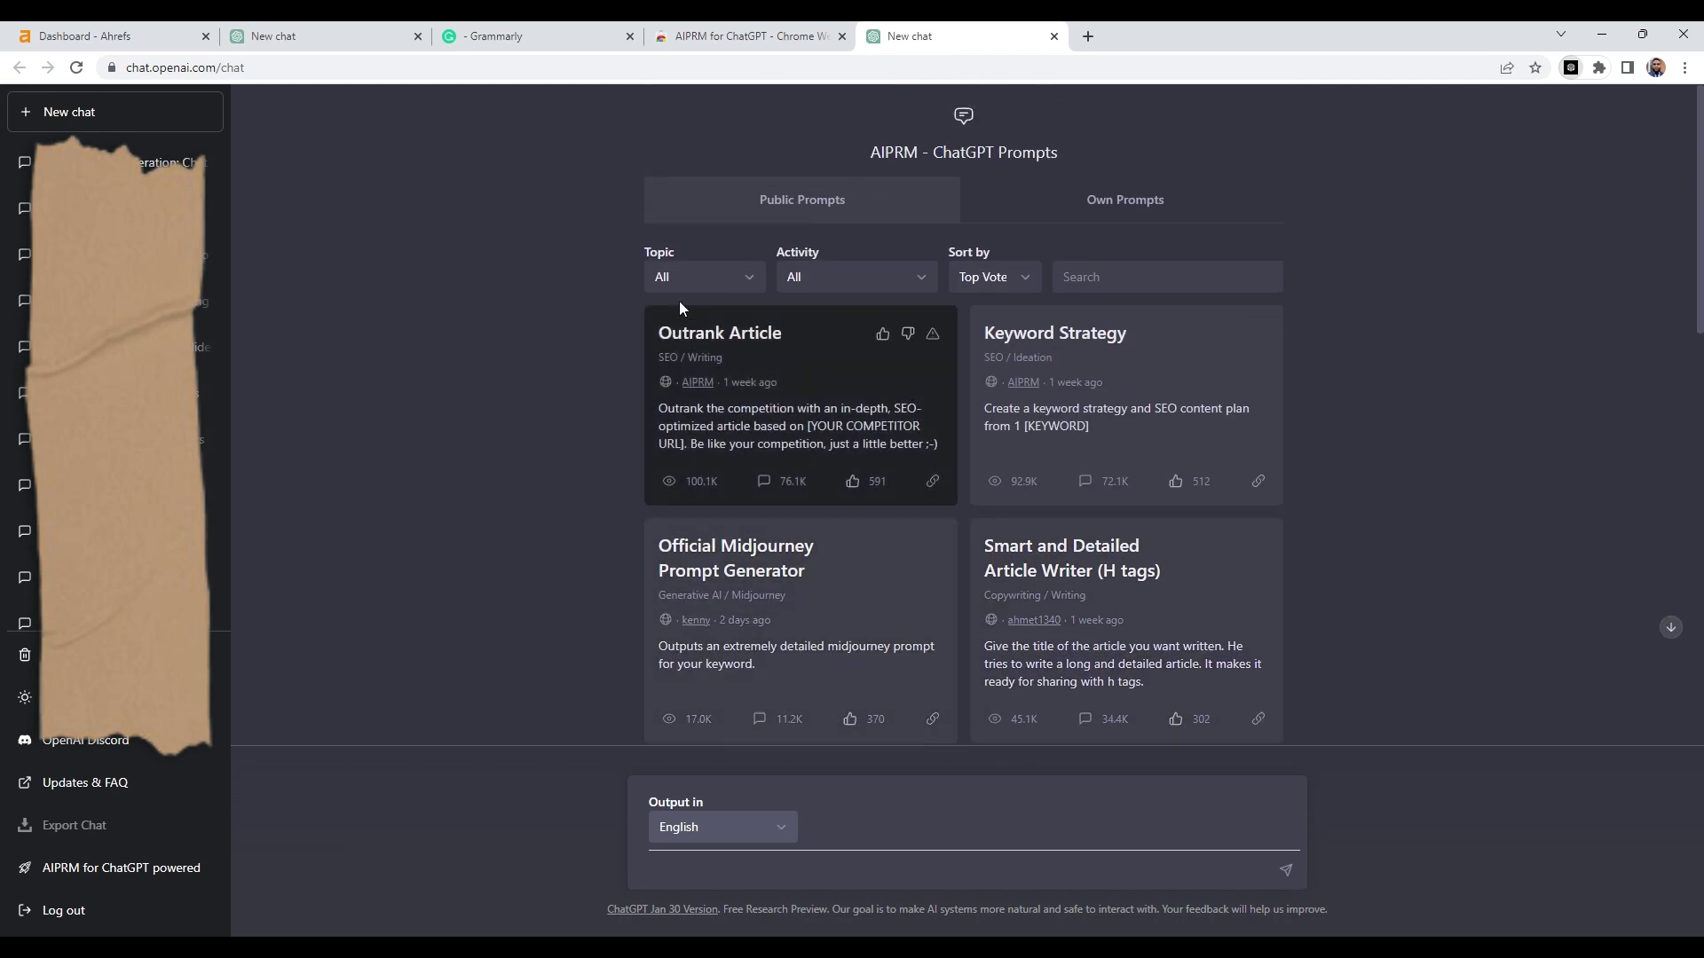
{"action": "left_click", "coordinate": [703, 280]}
{"action": "left_click", "coordinate": [723, 337]}
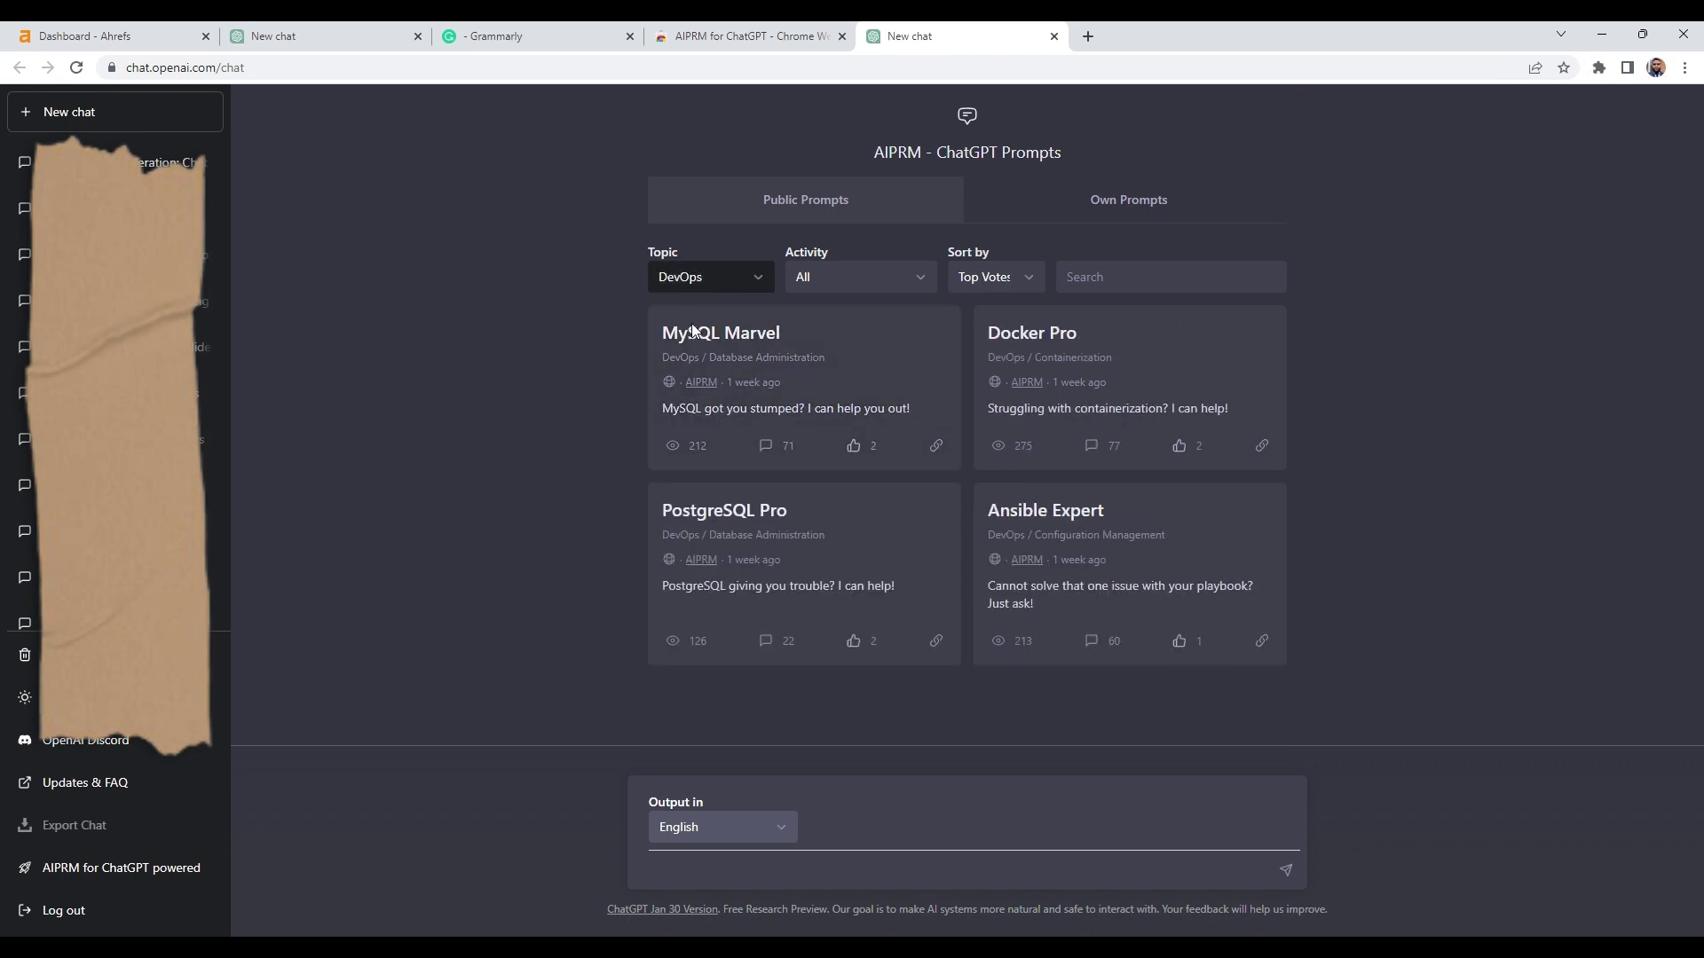
{"action": "key", "text": "Up"}
{"action": "scroll", "coordinate": [675, 346], "scroll_direction": "down", "scroll_amount": 10}
{"action": "scroll", "coordinate": [807, 412], "scroll_direction": "up", "scroll_amount": 12}
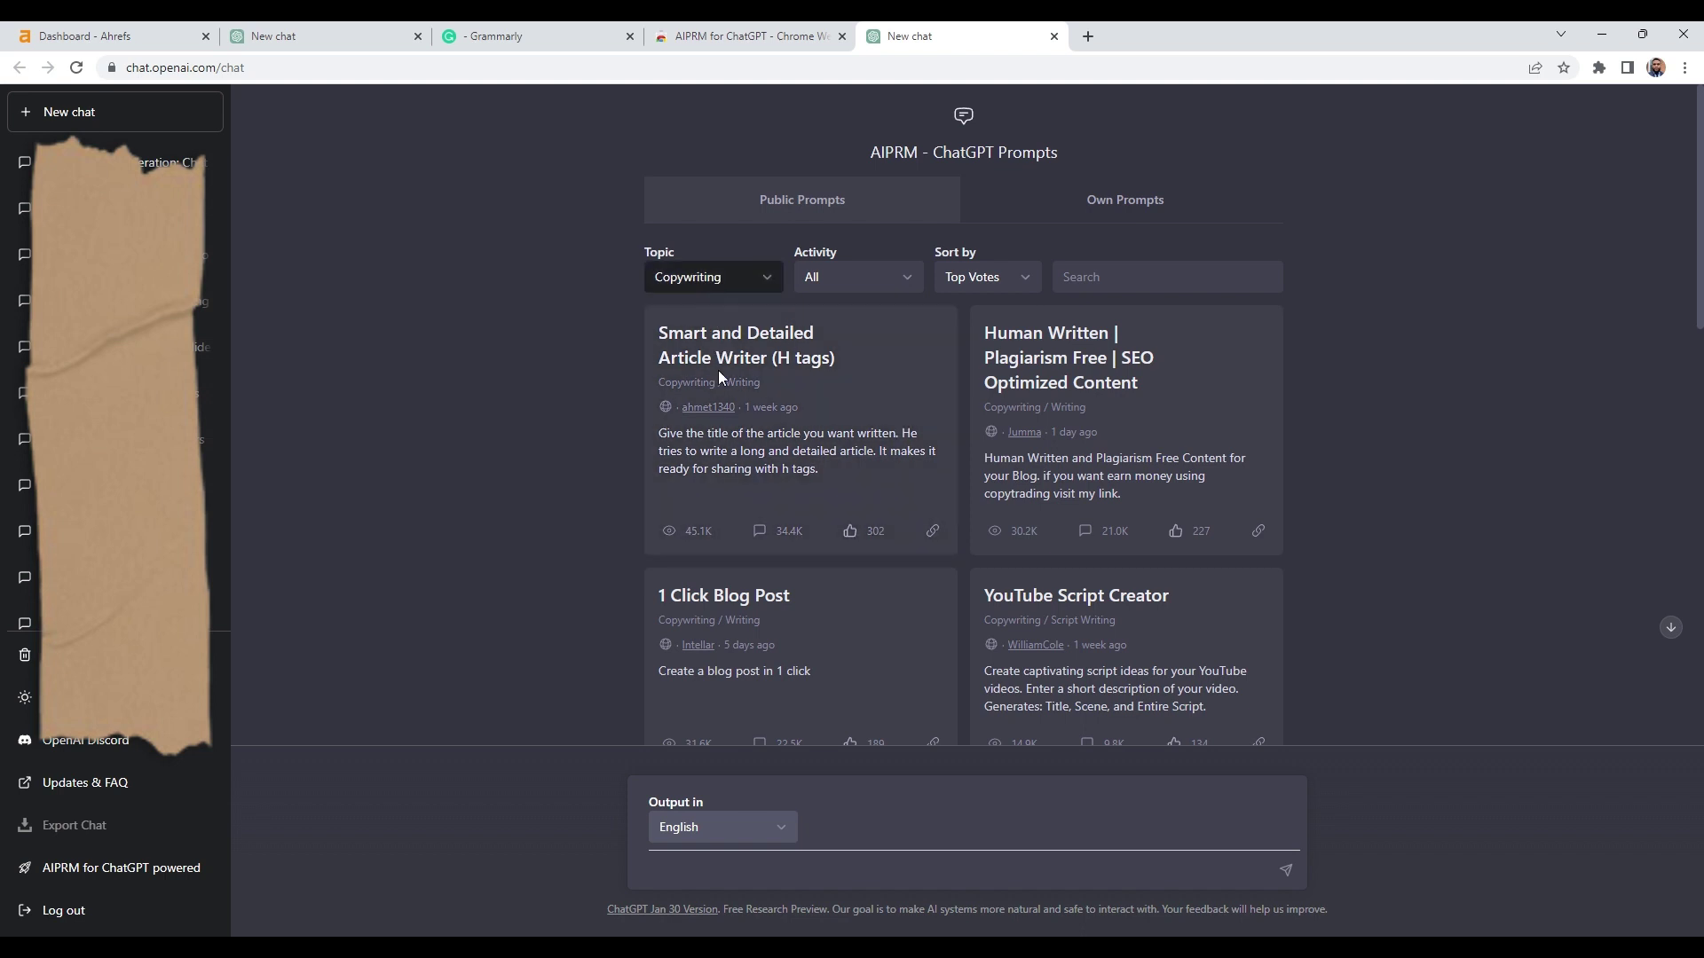
Try the Productivity and SEO topics, reset the filter to All, and pick Outrank Article.
{"action": "key", "text": "p"}
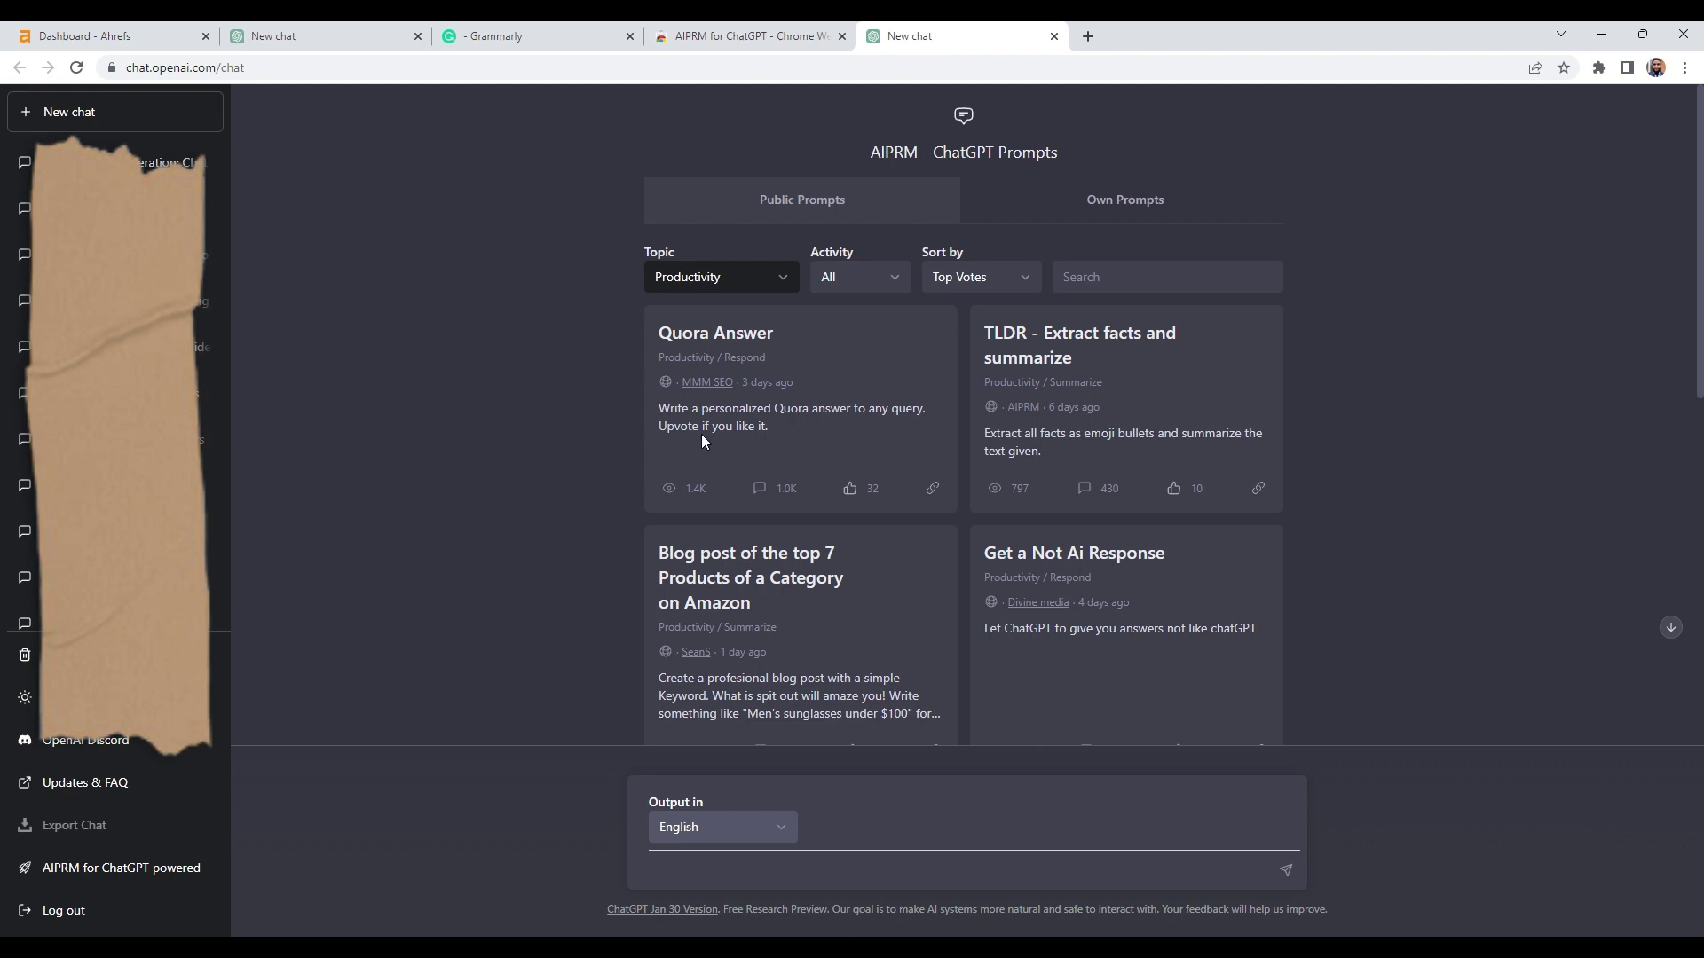
{"action": "key", "text": "s"}
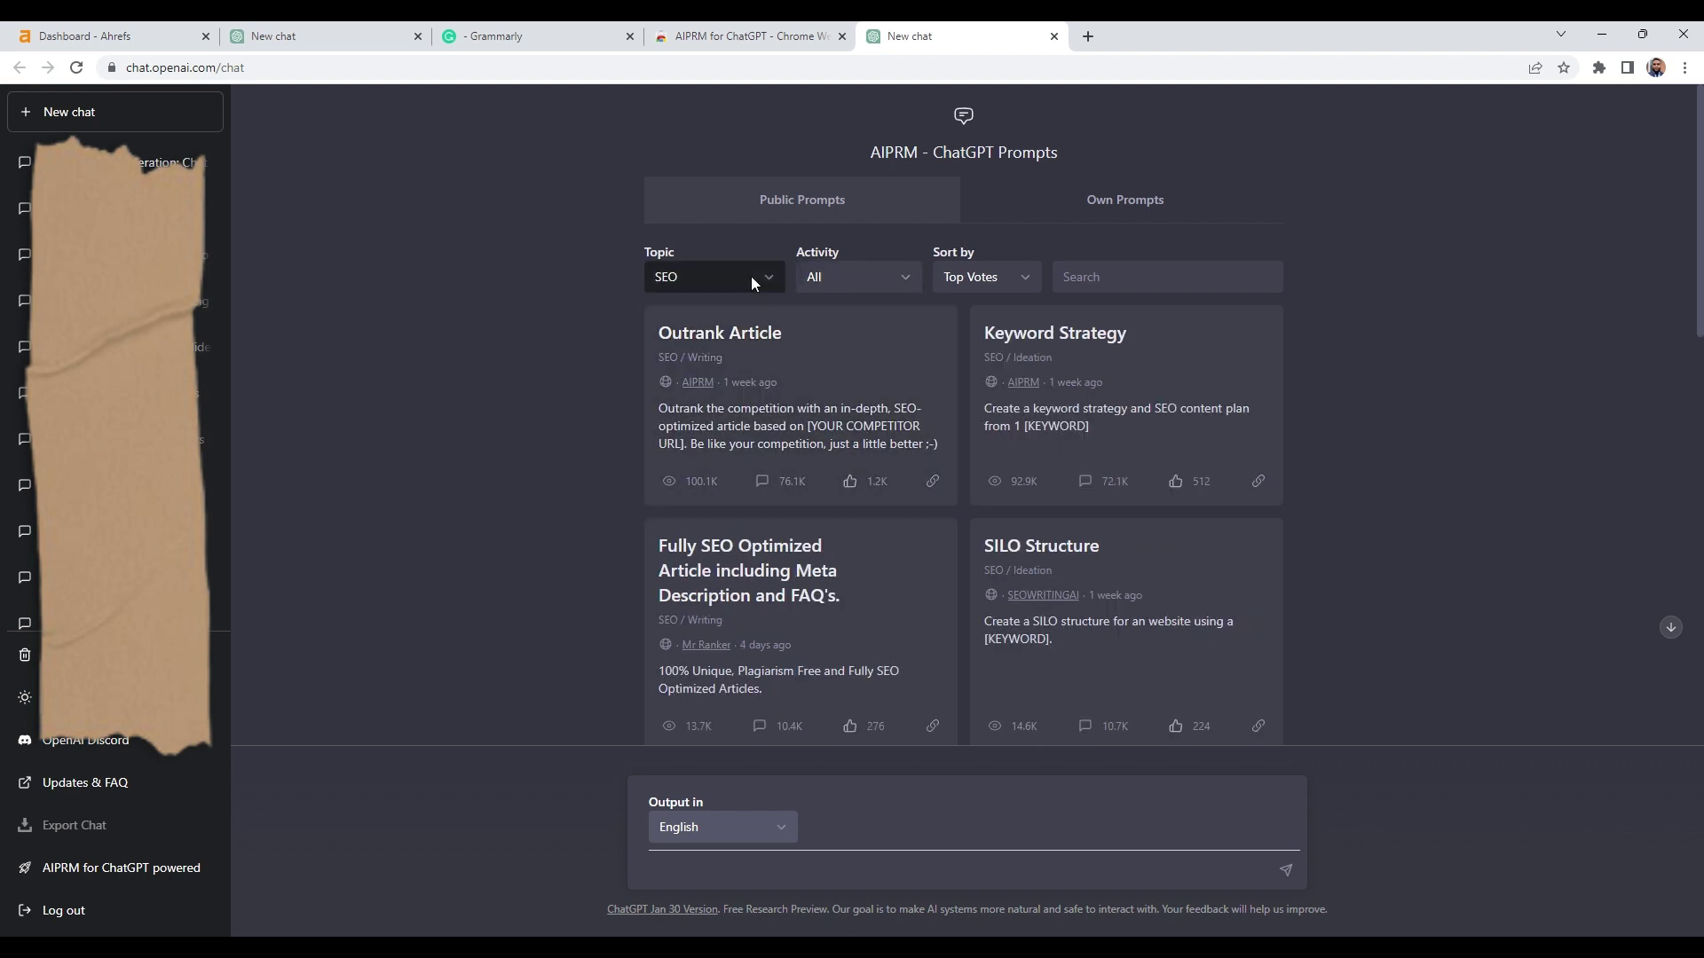
{"action": "key", "text": "a"}
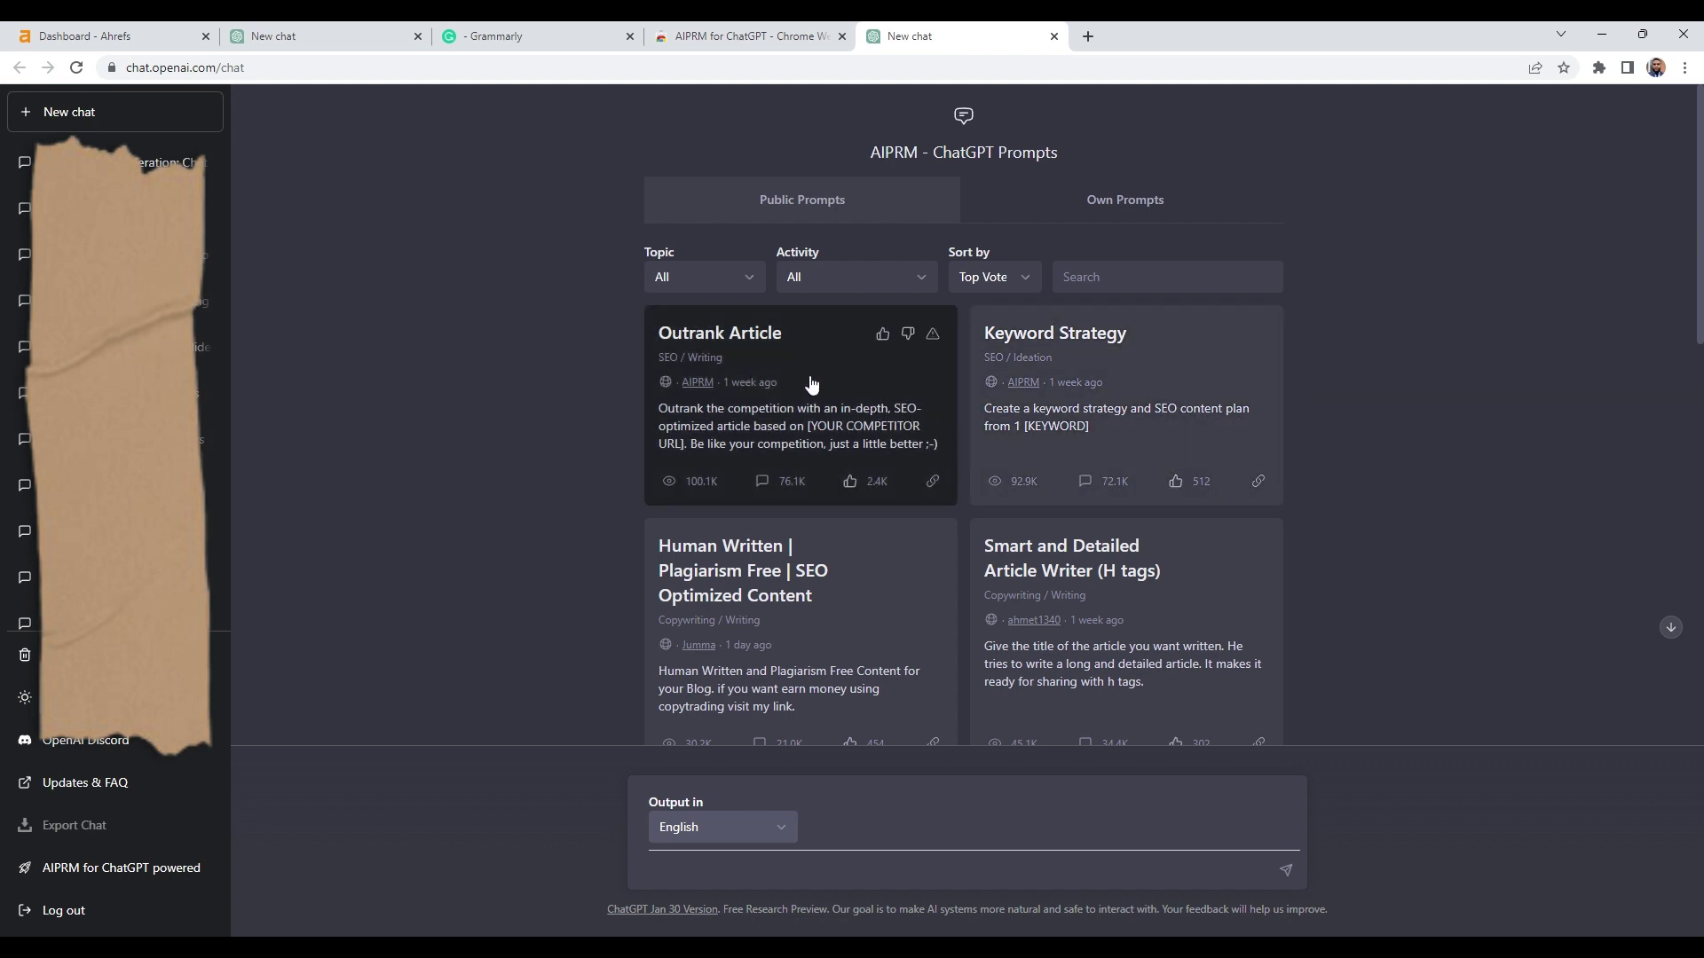
{"action": "left_click", "coordinate": [850, 401]}
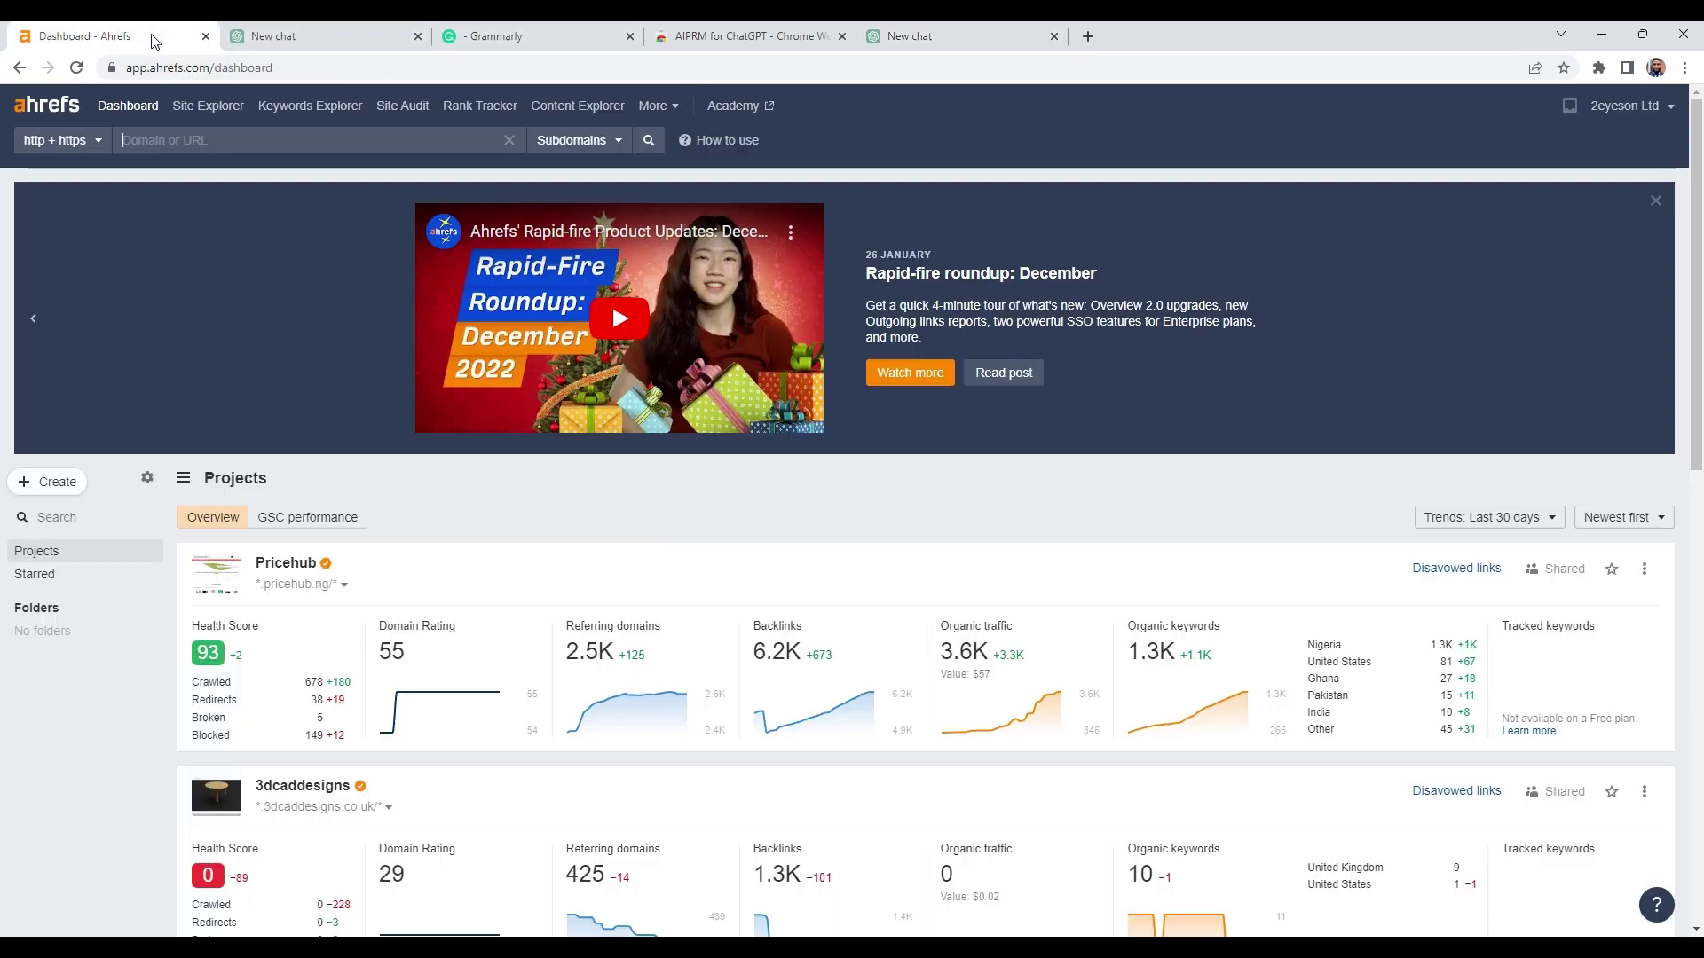
Switch to the 'Dashboard - Ahrefs' tab to view the Projects overview.
{"action": "left_click", "coordinate": [151, 35]}
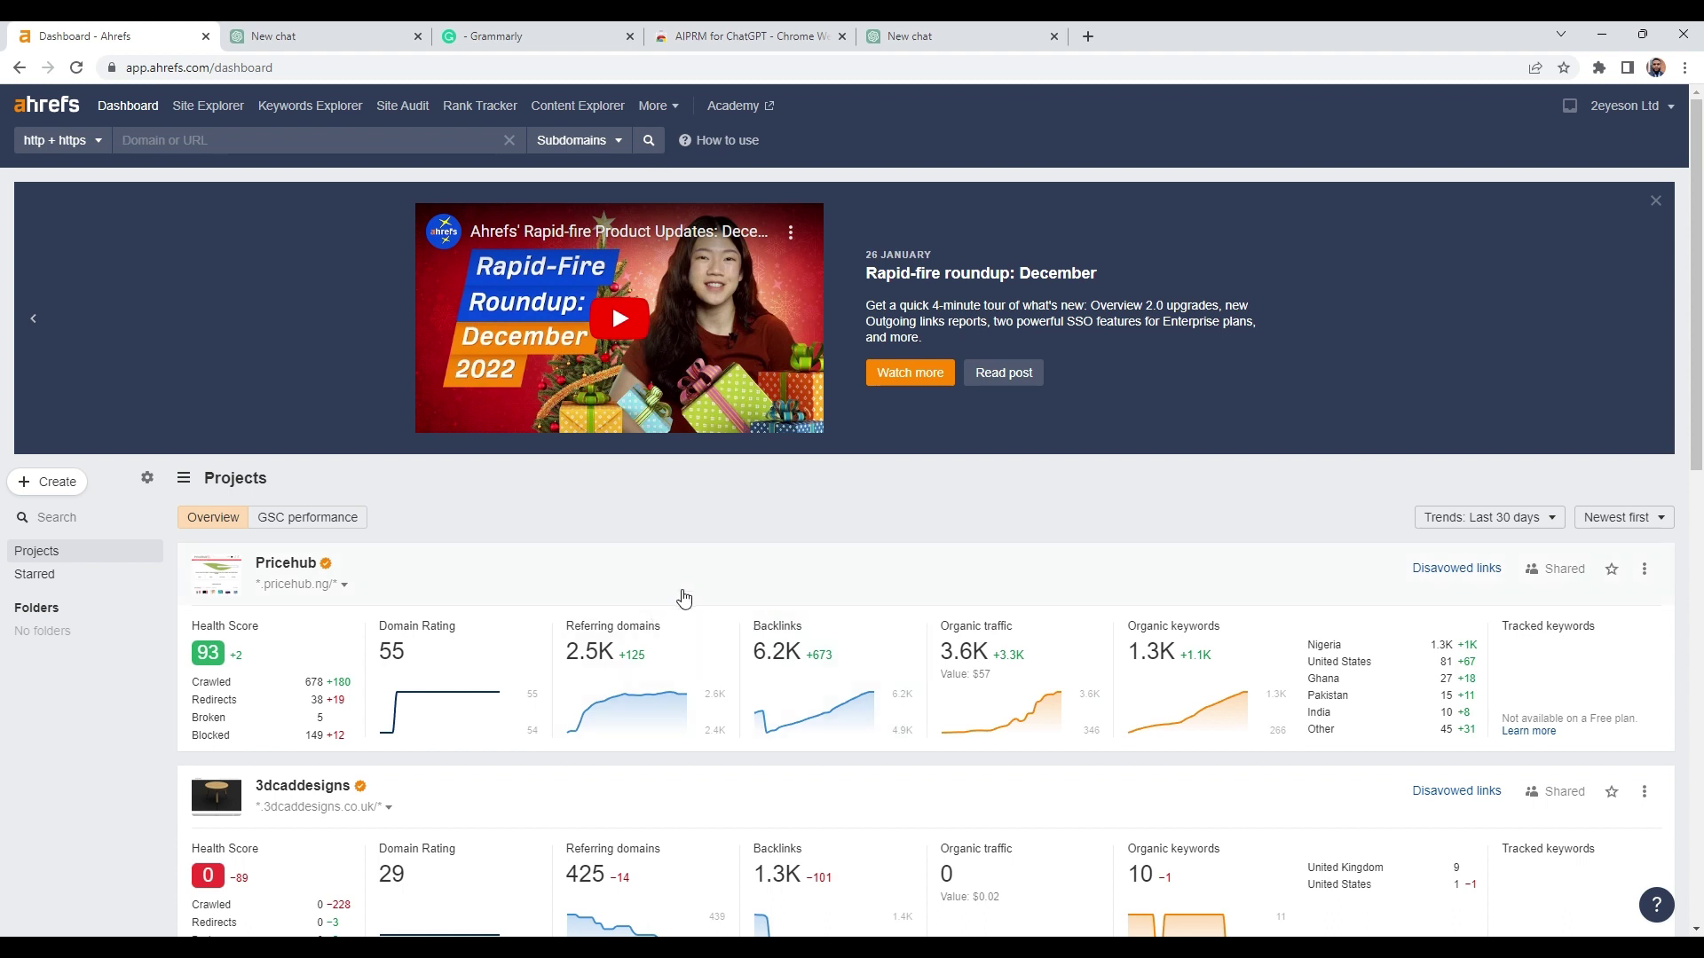
Open Pricehub's organic keywords and review the SERP for 'iphone 13 pro max price in nigeria'.
{"action": "left_click", "coordinate": [1174, 680]}
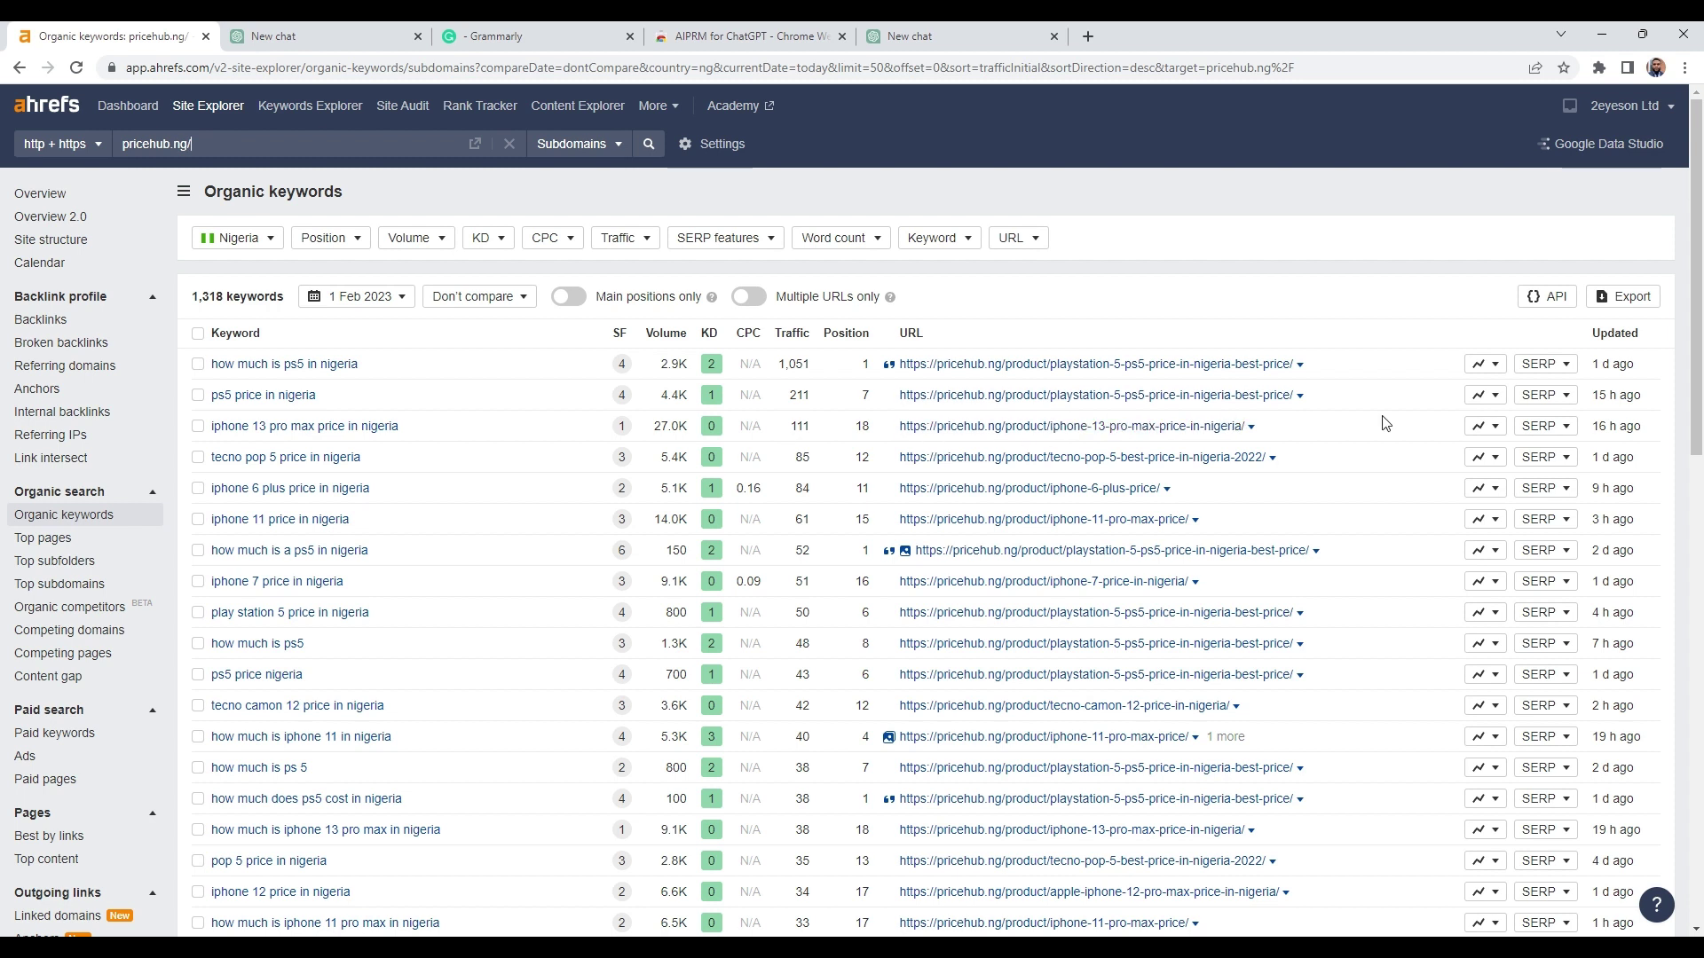
{"action": "left_click", "coordinate": [1572, 434]}
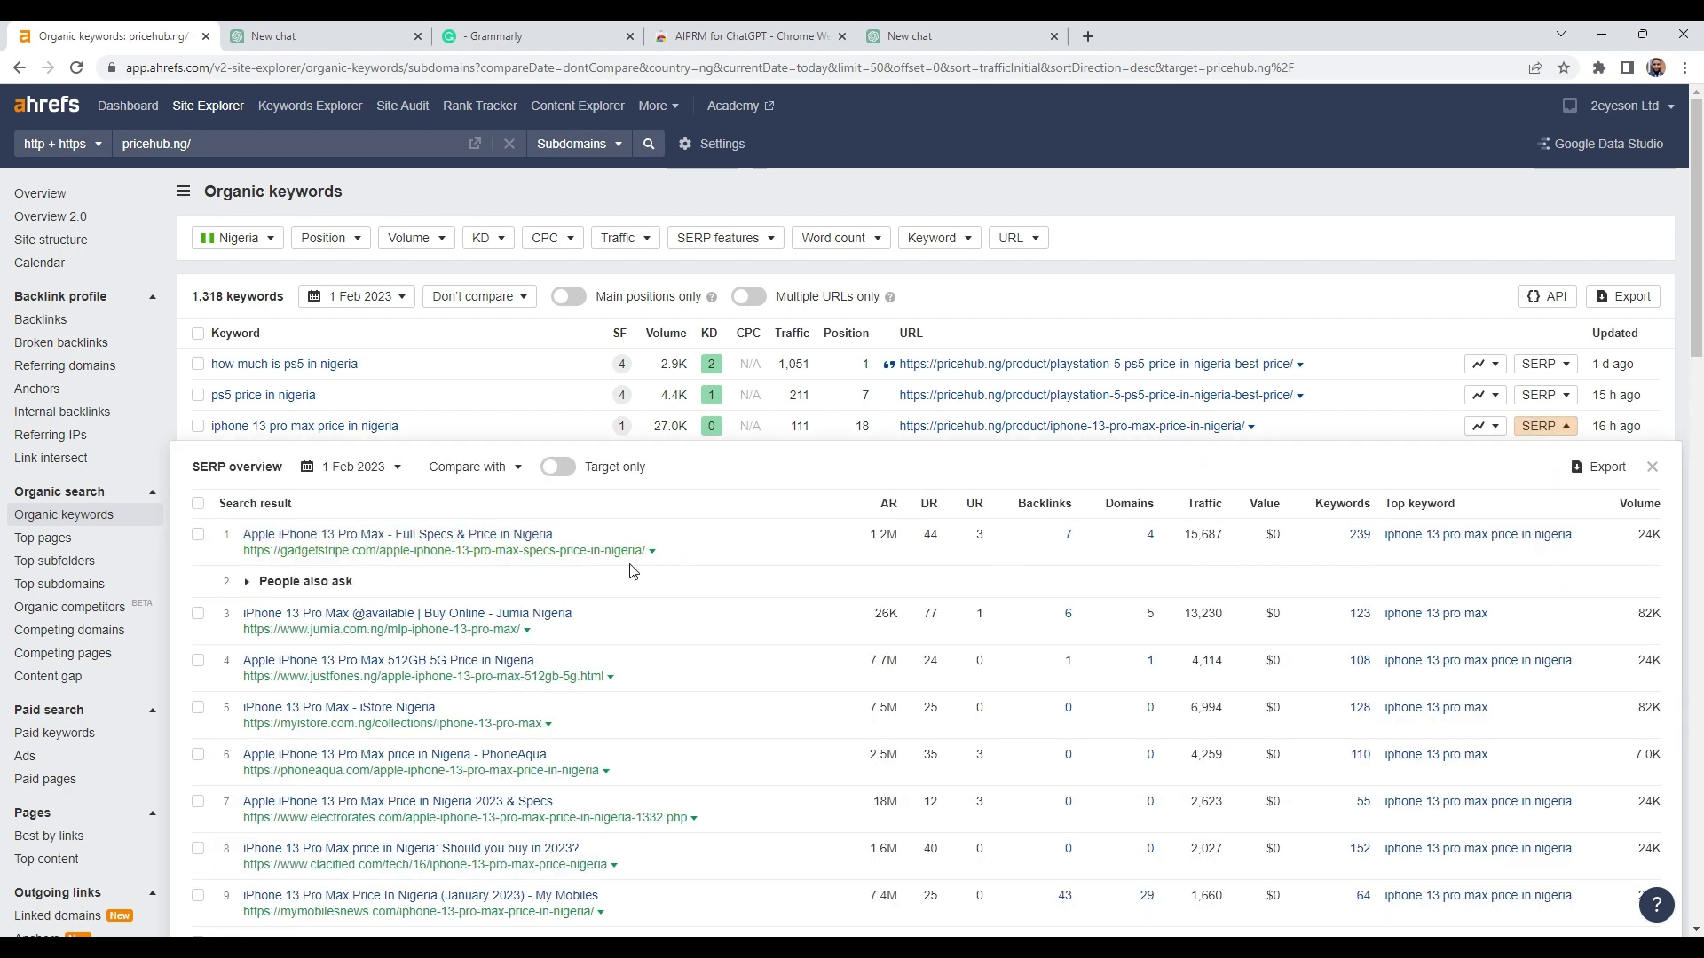
{"action": "scroll", "coordinate": [446, 568], "scroll_direction": "down", "scroll_amount": 3}
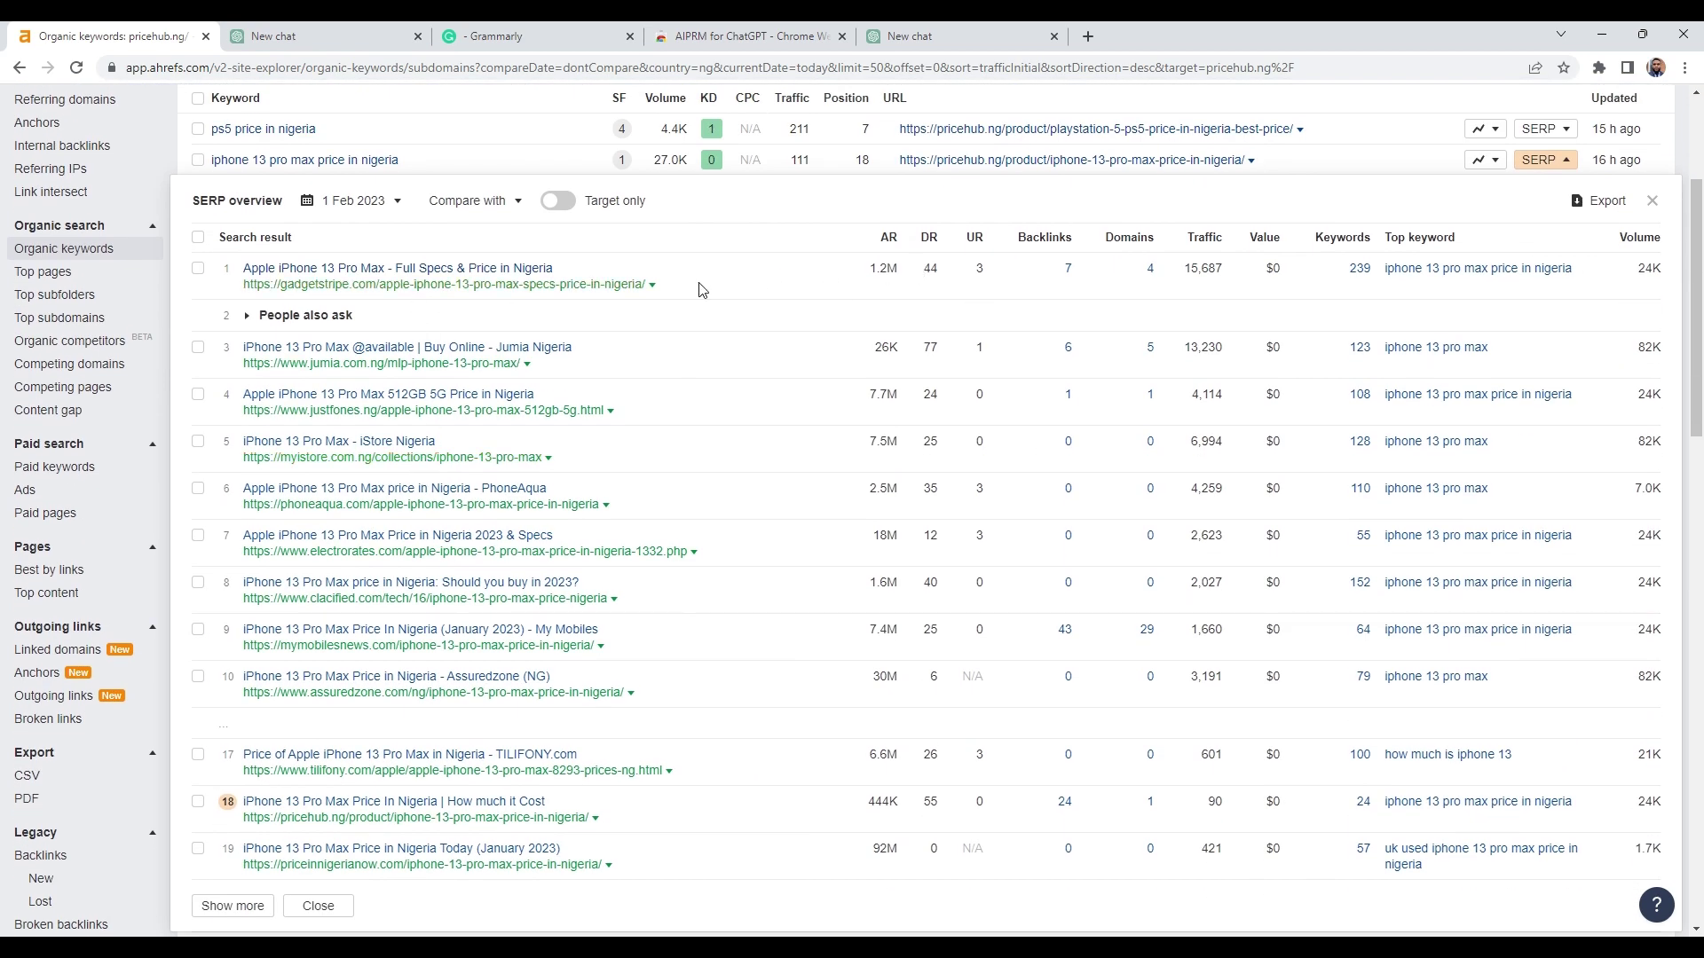
{"action": "scroll", "coordinate": [446, 821], "scroll_direction": "down", "scroll_amount": 2}
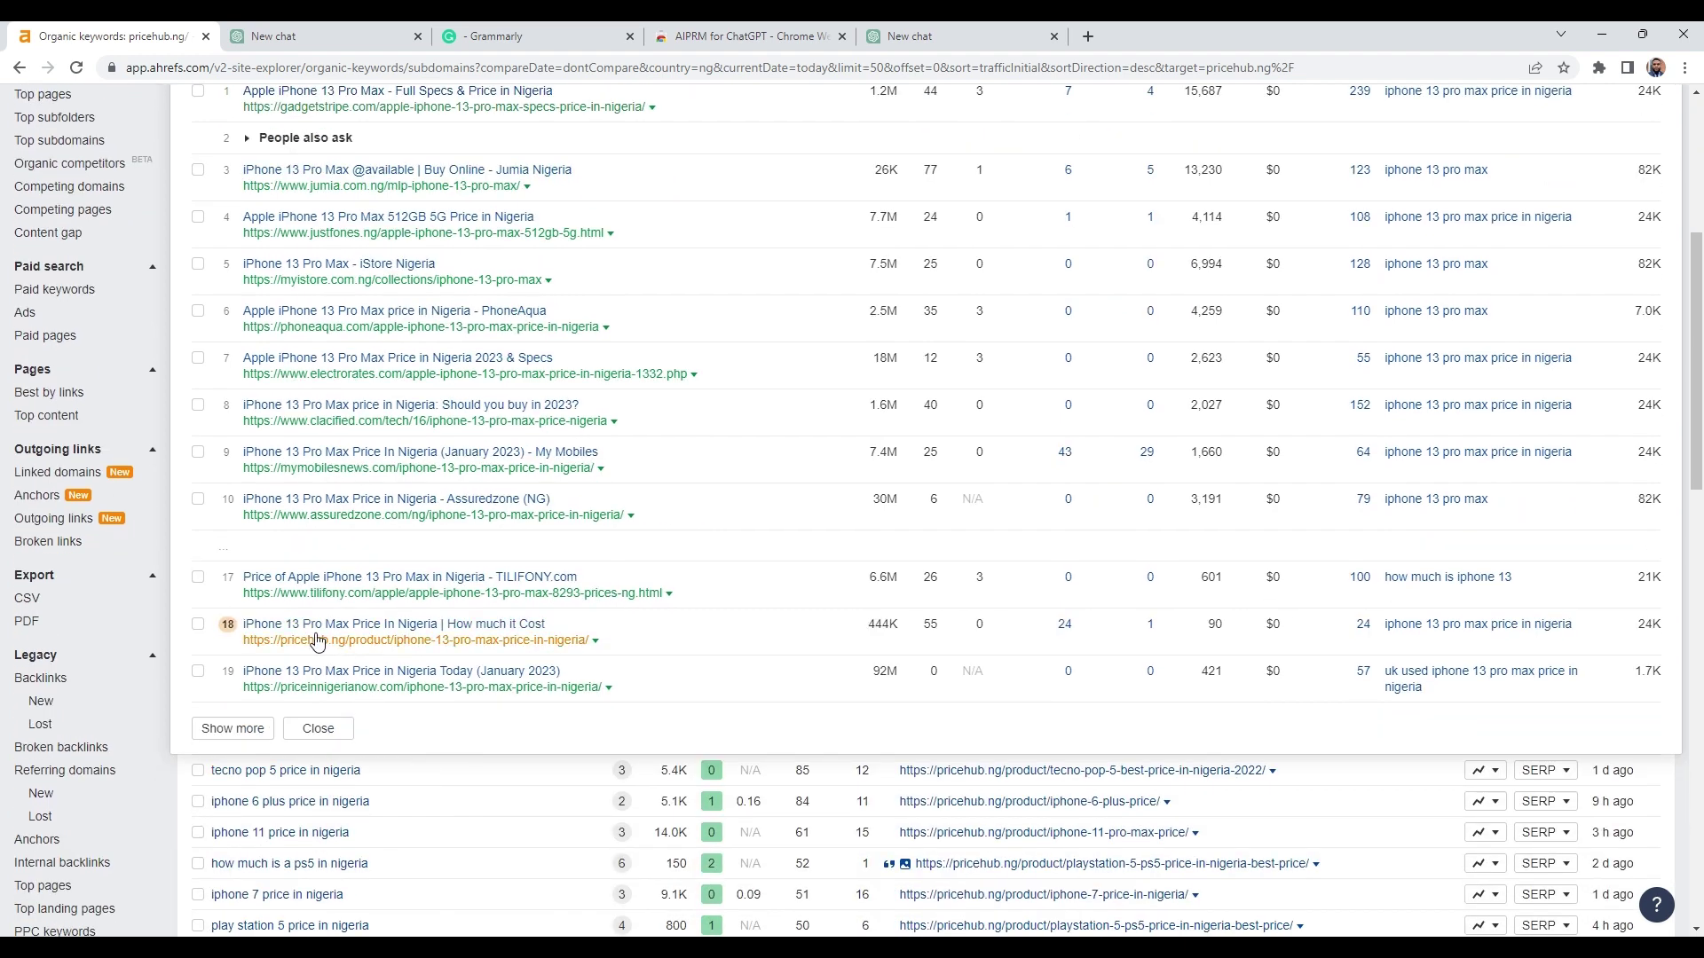
{"action": "scroll", "coordinate": [577, 624], "scroll_direction": "up", "scroll_amount": 5}
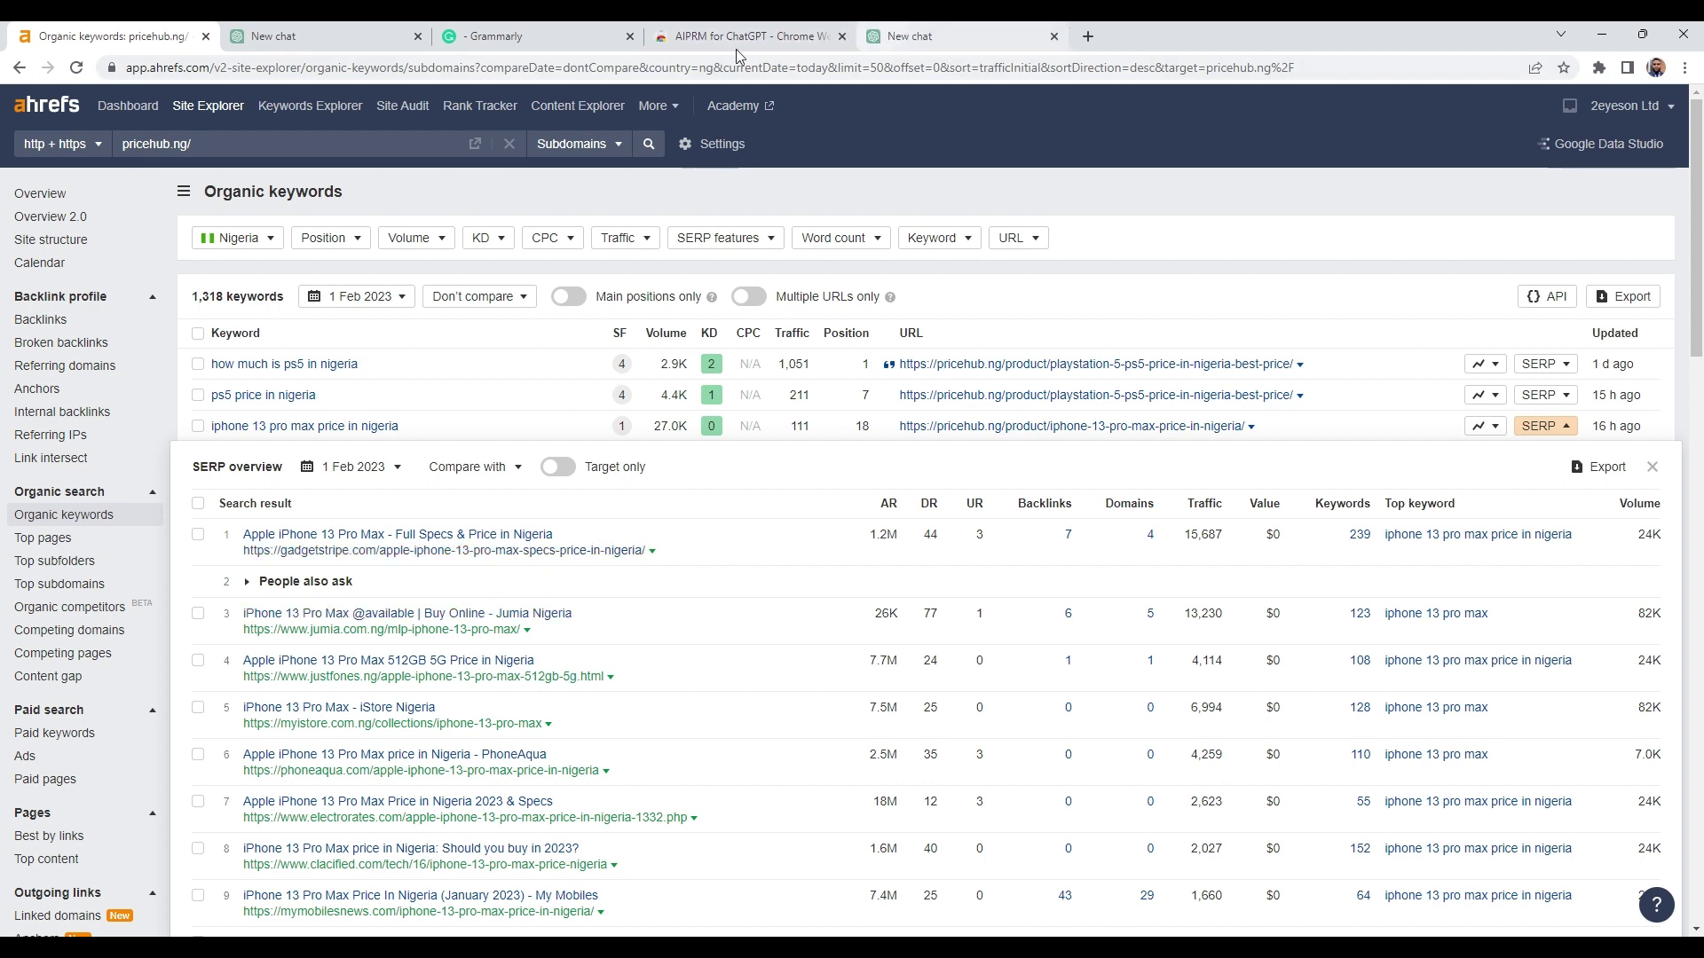
{"action": "left_click", "coordinate": [351, 35]}
Paste the GadgetStripe article URL into the Outrank Article prompt as the competitor link.
{"action": "left_click", "coordinate": [957, 33]}
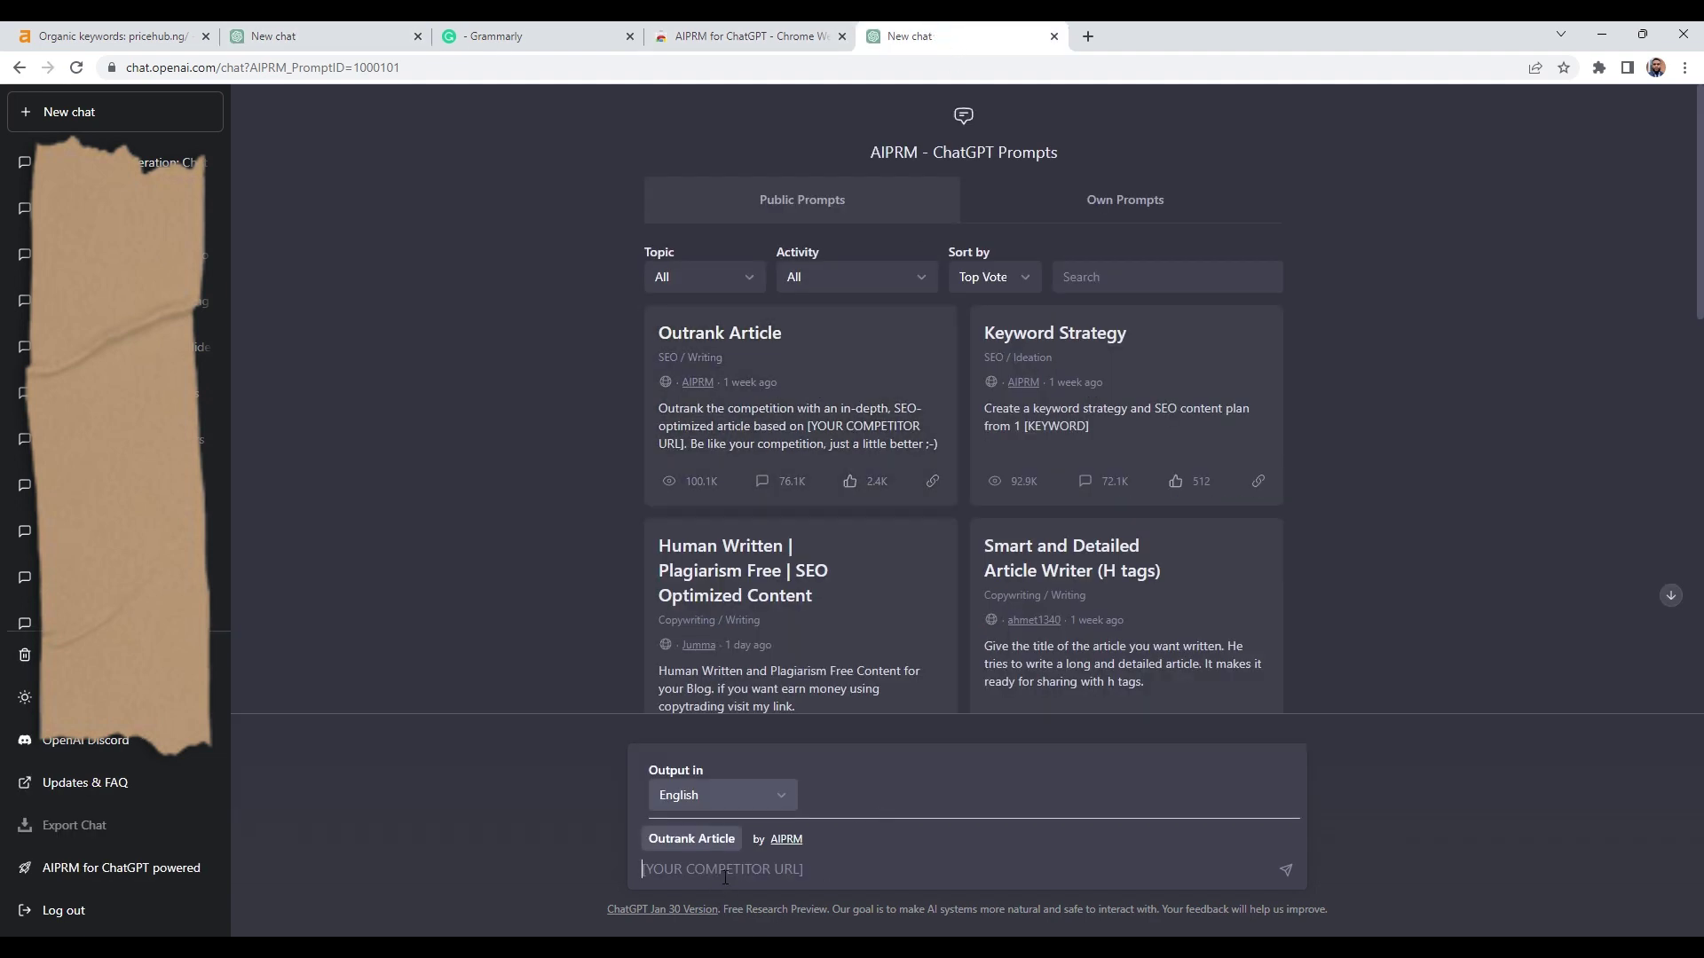
{"action": "type", "text": "https://gadgetstripe.com/apple-iphone-13-pro-max-specs-price-in-nigeria/"}
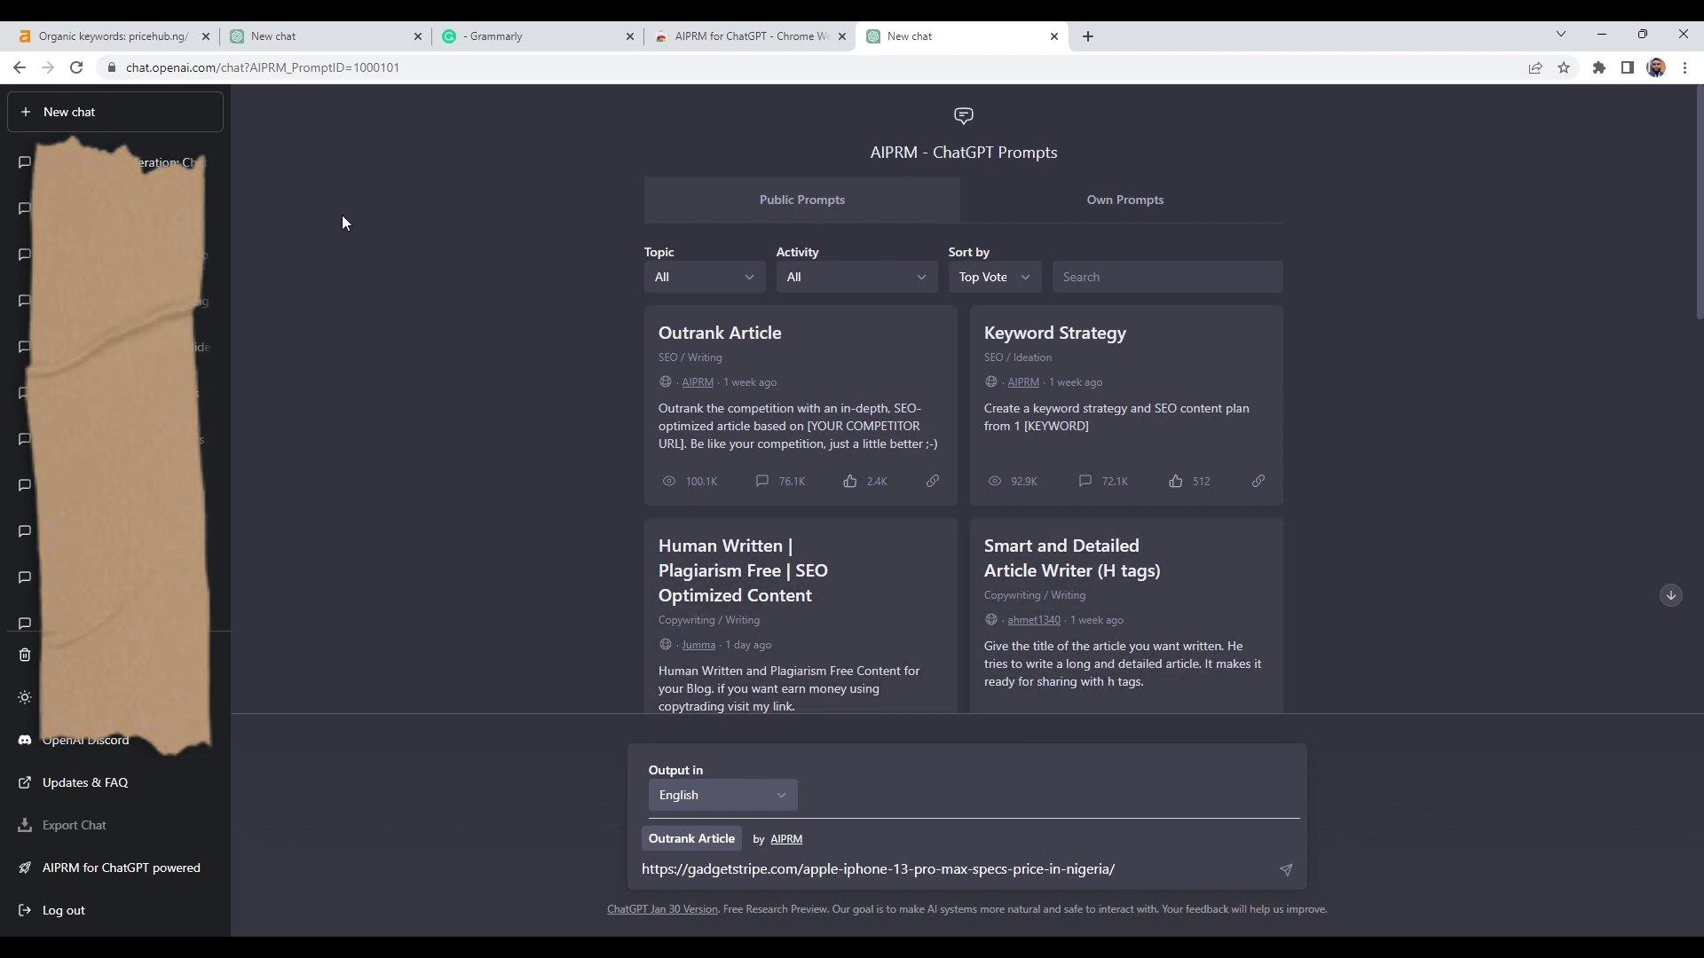
{"action": "left_click", "coordinate": [152, 39]}
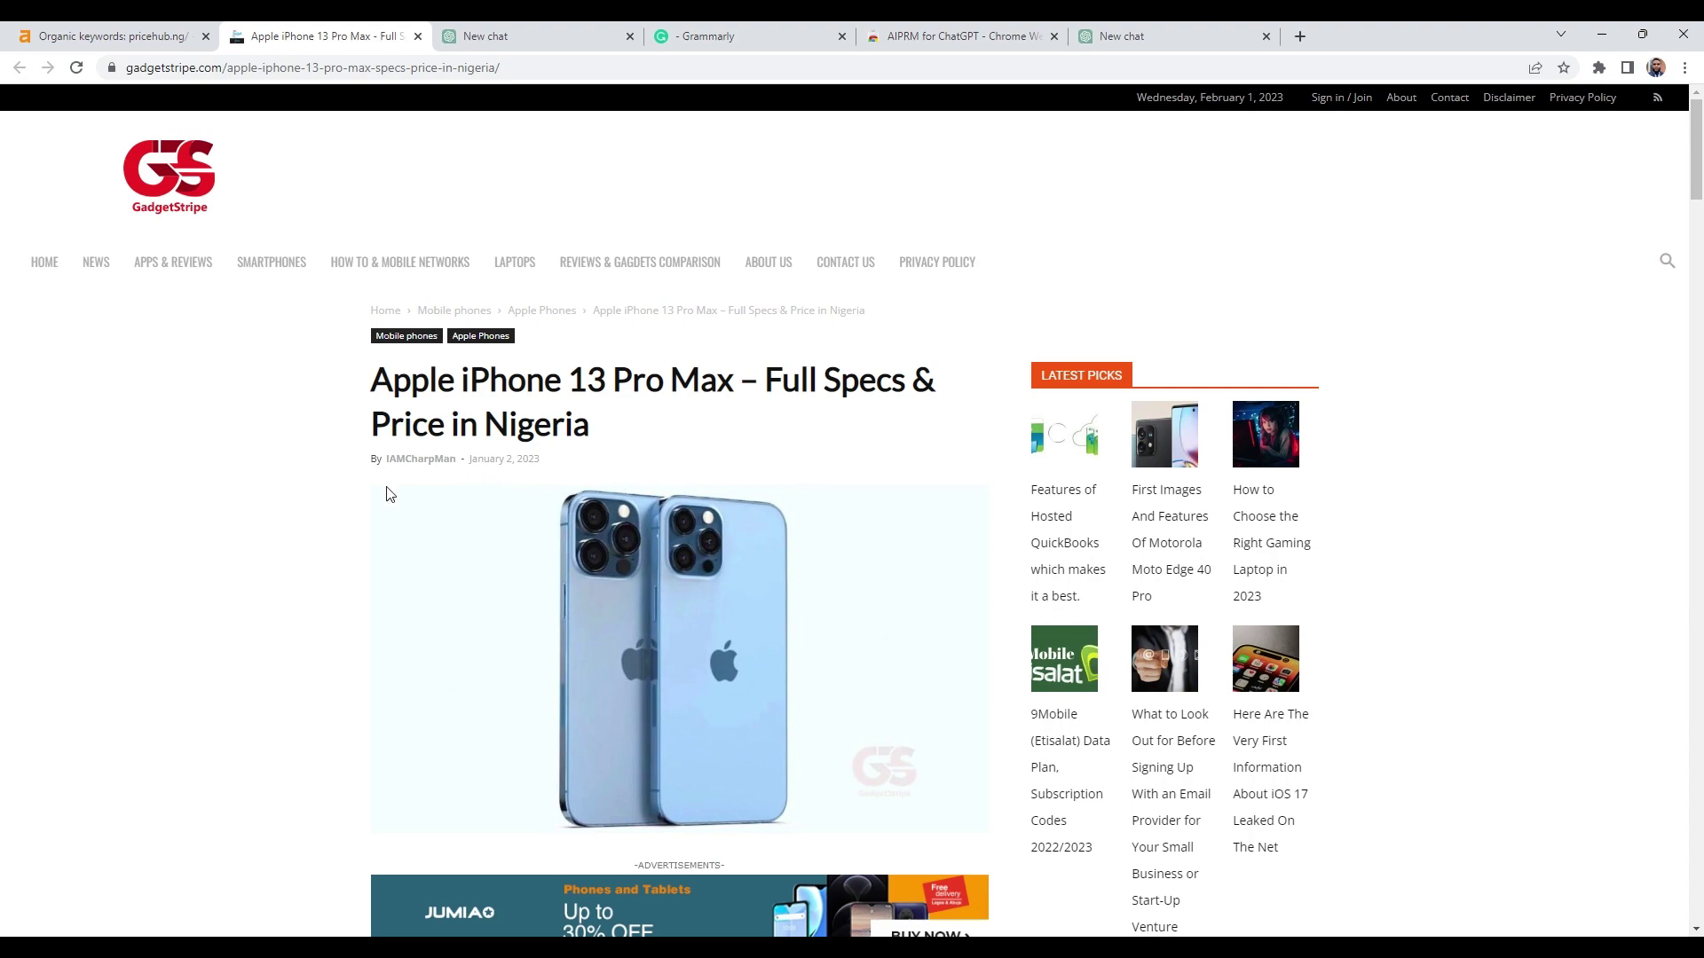
Skim the GadgetStripe iPhone 13 Pro Max specs page and scroll back to the Nigeria prices.
{"action": "scroll", "coordinate": [742, 398], "scroll_direction": "down", "scroll_amount": 15}
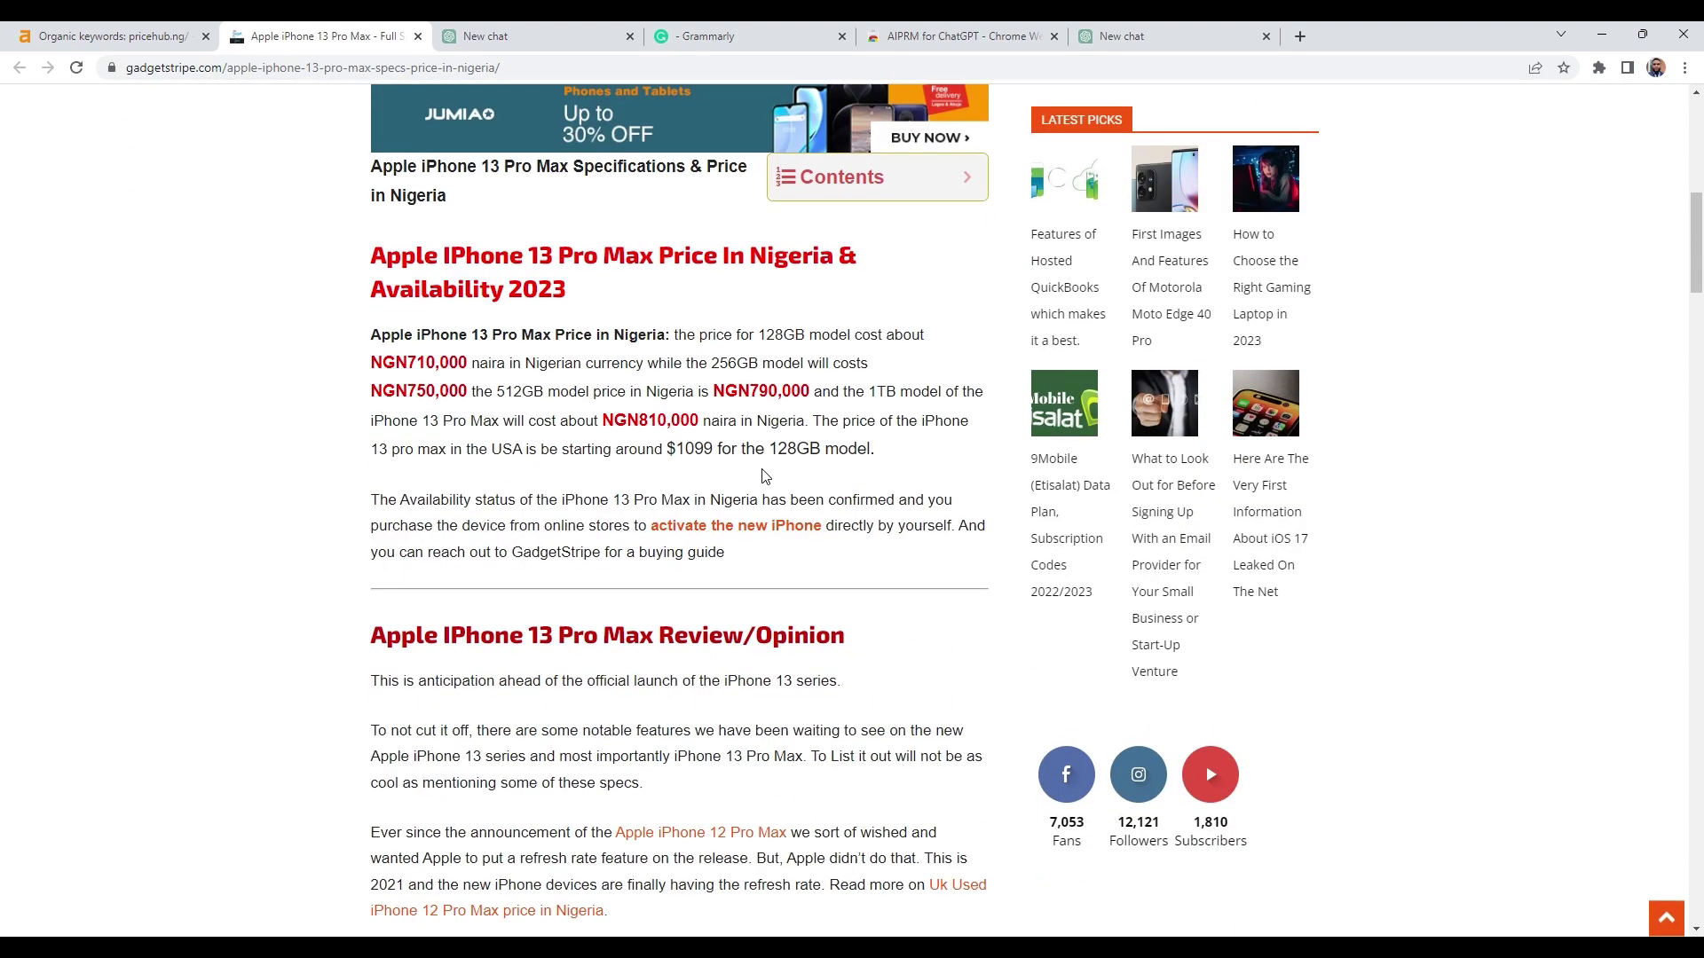
{"action": "scroll", "coordinate": [698, 488], "scroll_direction": "down", "scroll_amount": 5}
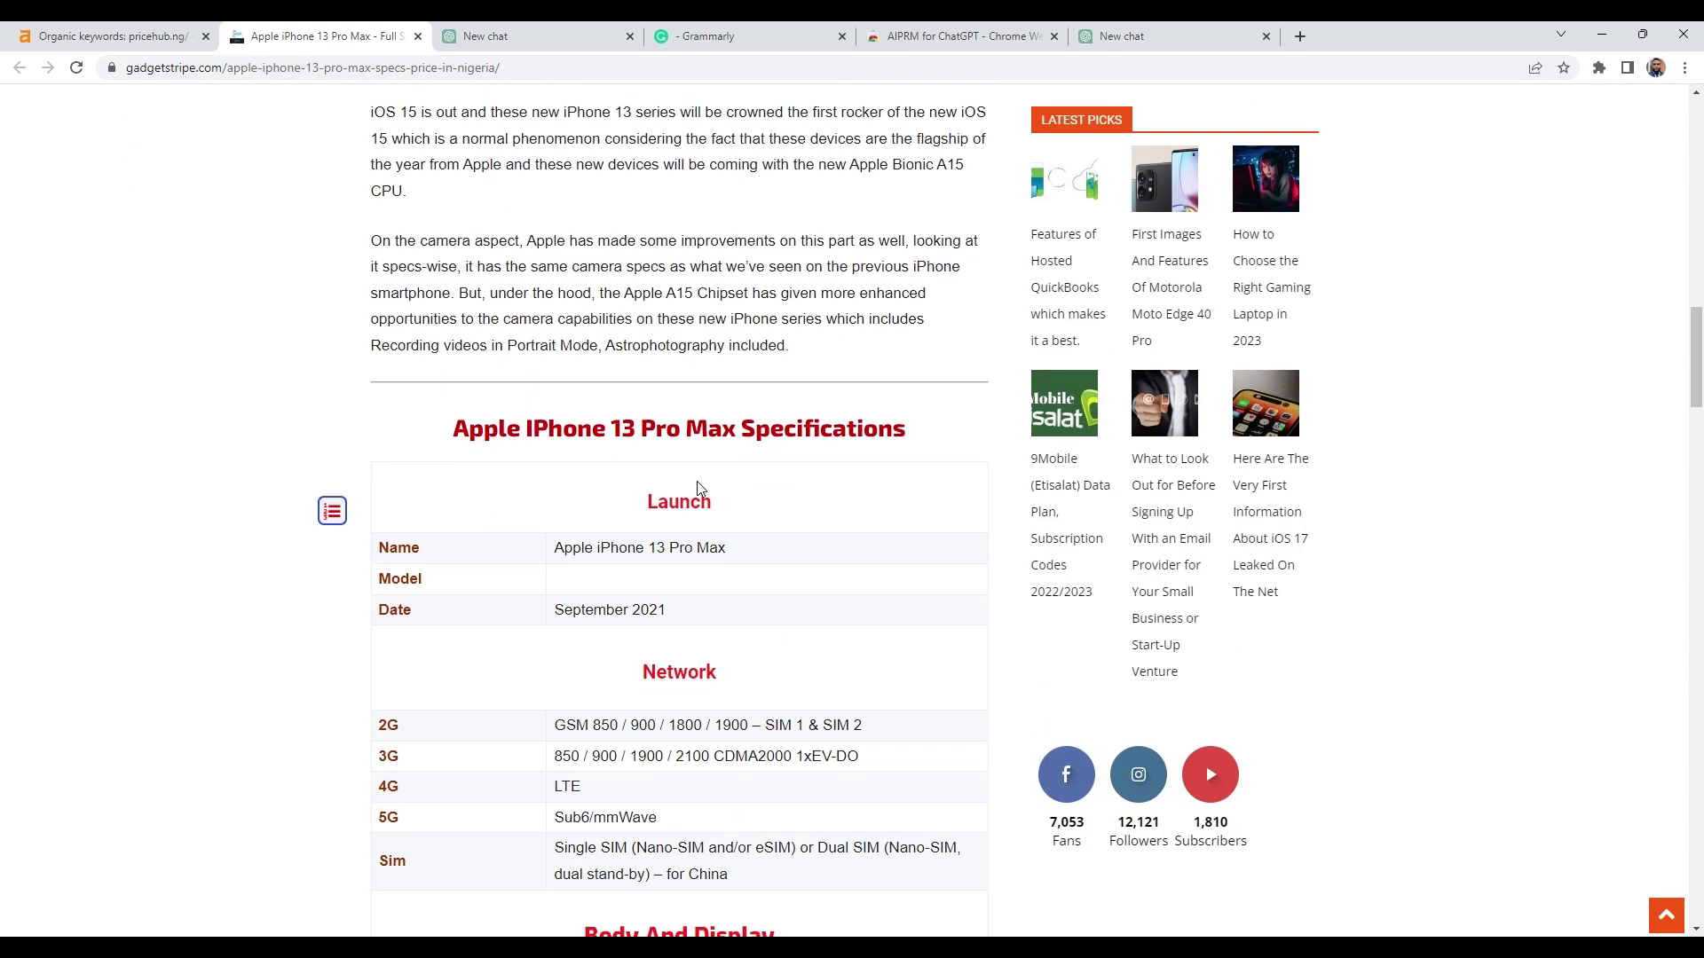
{"action": "scroll", "coordinate": [697, 488], "scroll_direction": "down", "scroll_amount": 20}
{"action": "scroll", "coordinate": [697, 494], "scroll_direction": "up", "scroll_amount": 10}
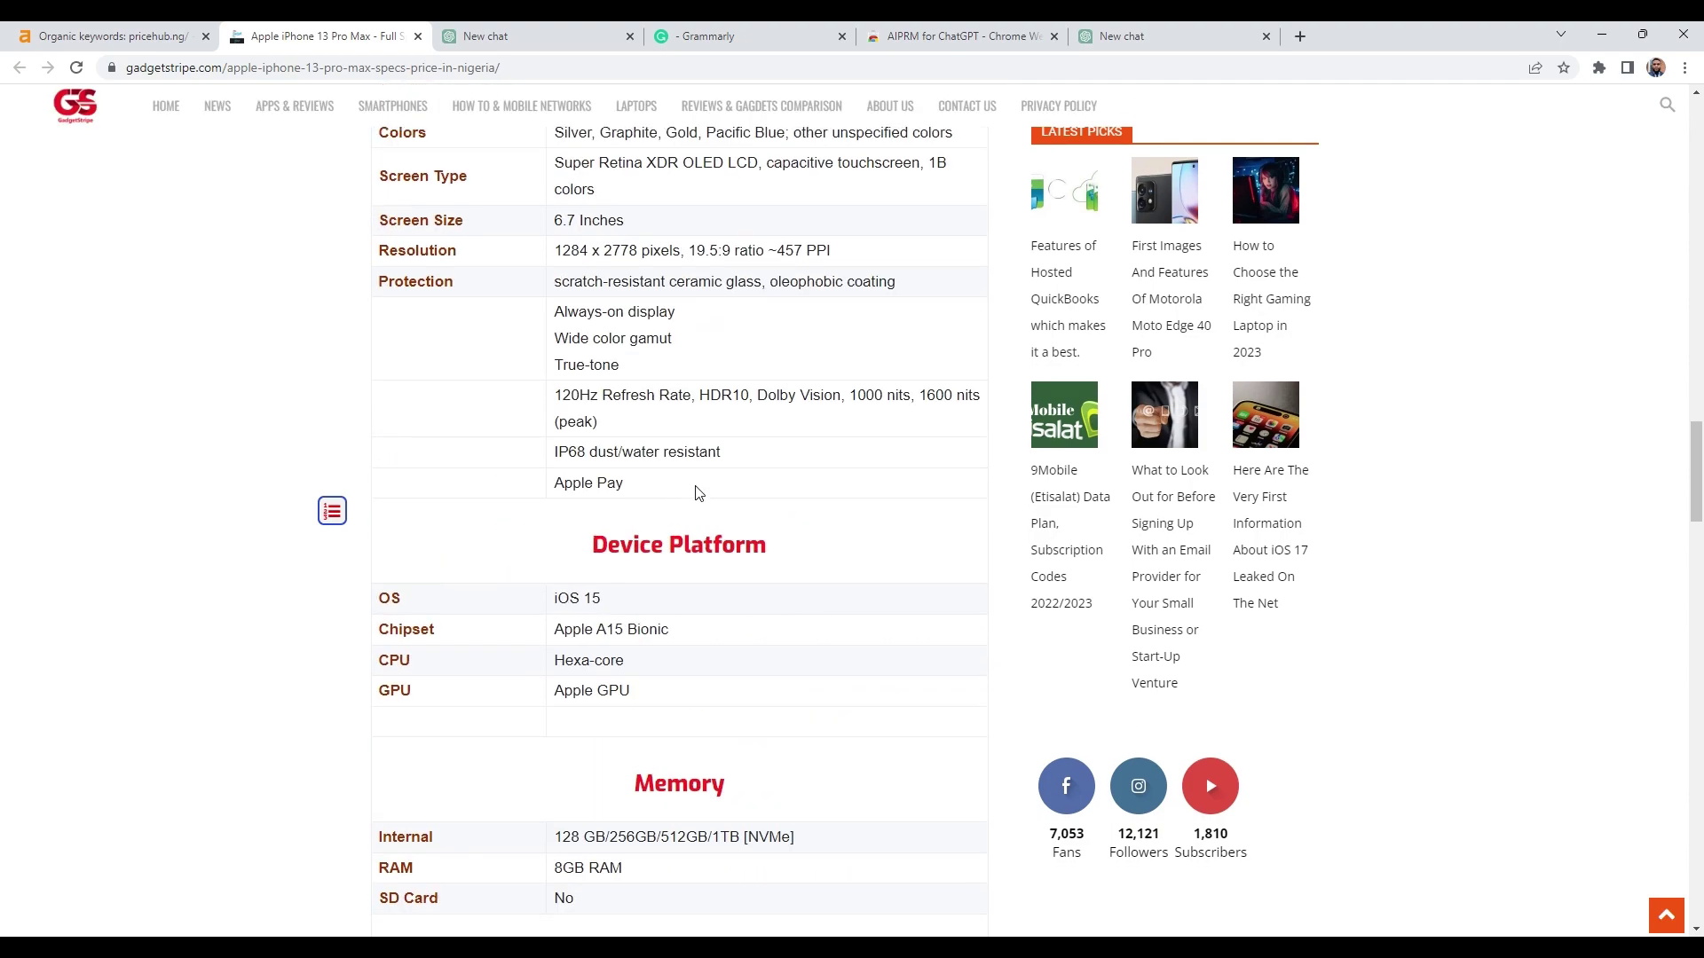
{"action": "scroll", "coordinate": [697, 494], "scroll_direction": "up", "scroll_amount": 15}
{"action": "scroll", "coordinate": [672, 477], "scroll_direction": "up", "scroll_amount": 5}
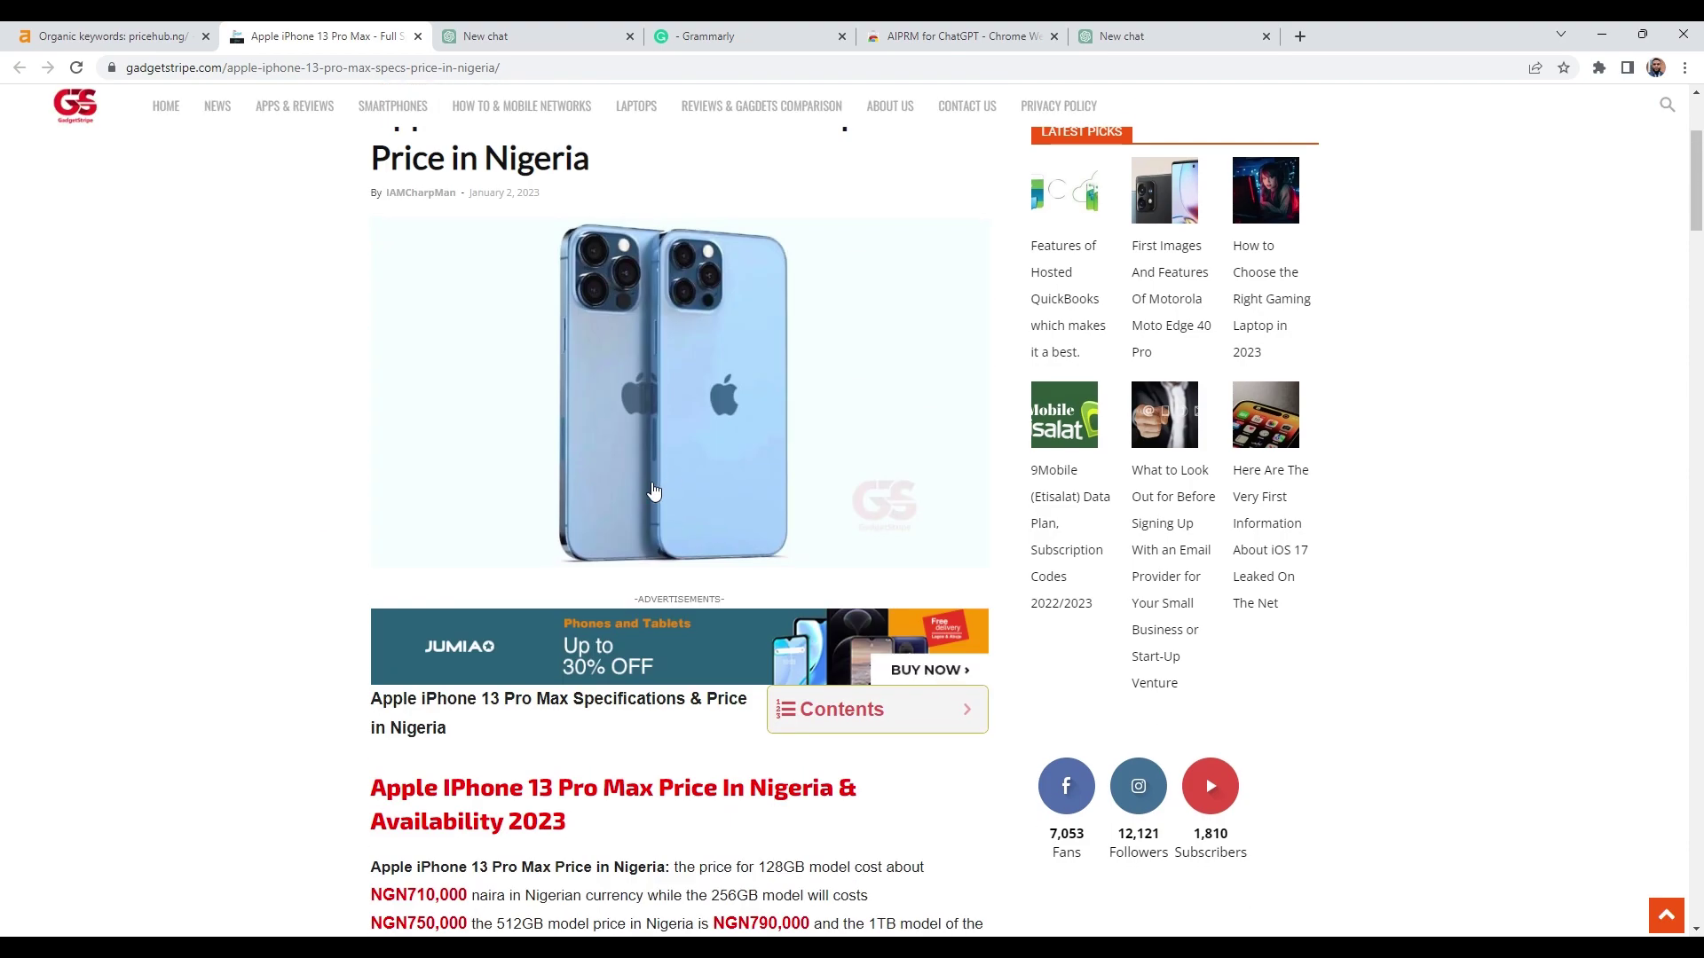
Submit the GadgetStripe URL to Outrank Article and select the generated article from title to Conclusion.
{"action": "left_click", "coordinate": [1121, 35]}
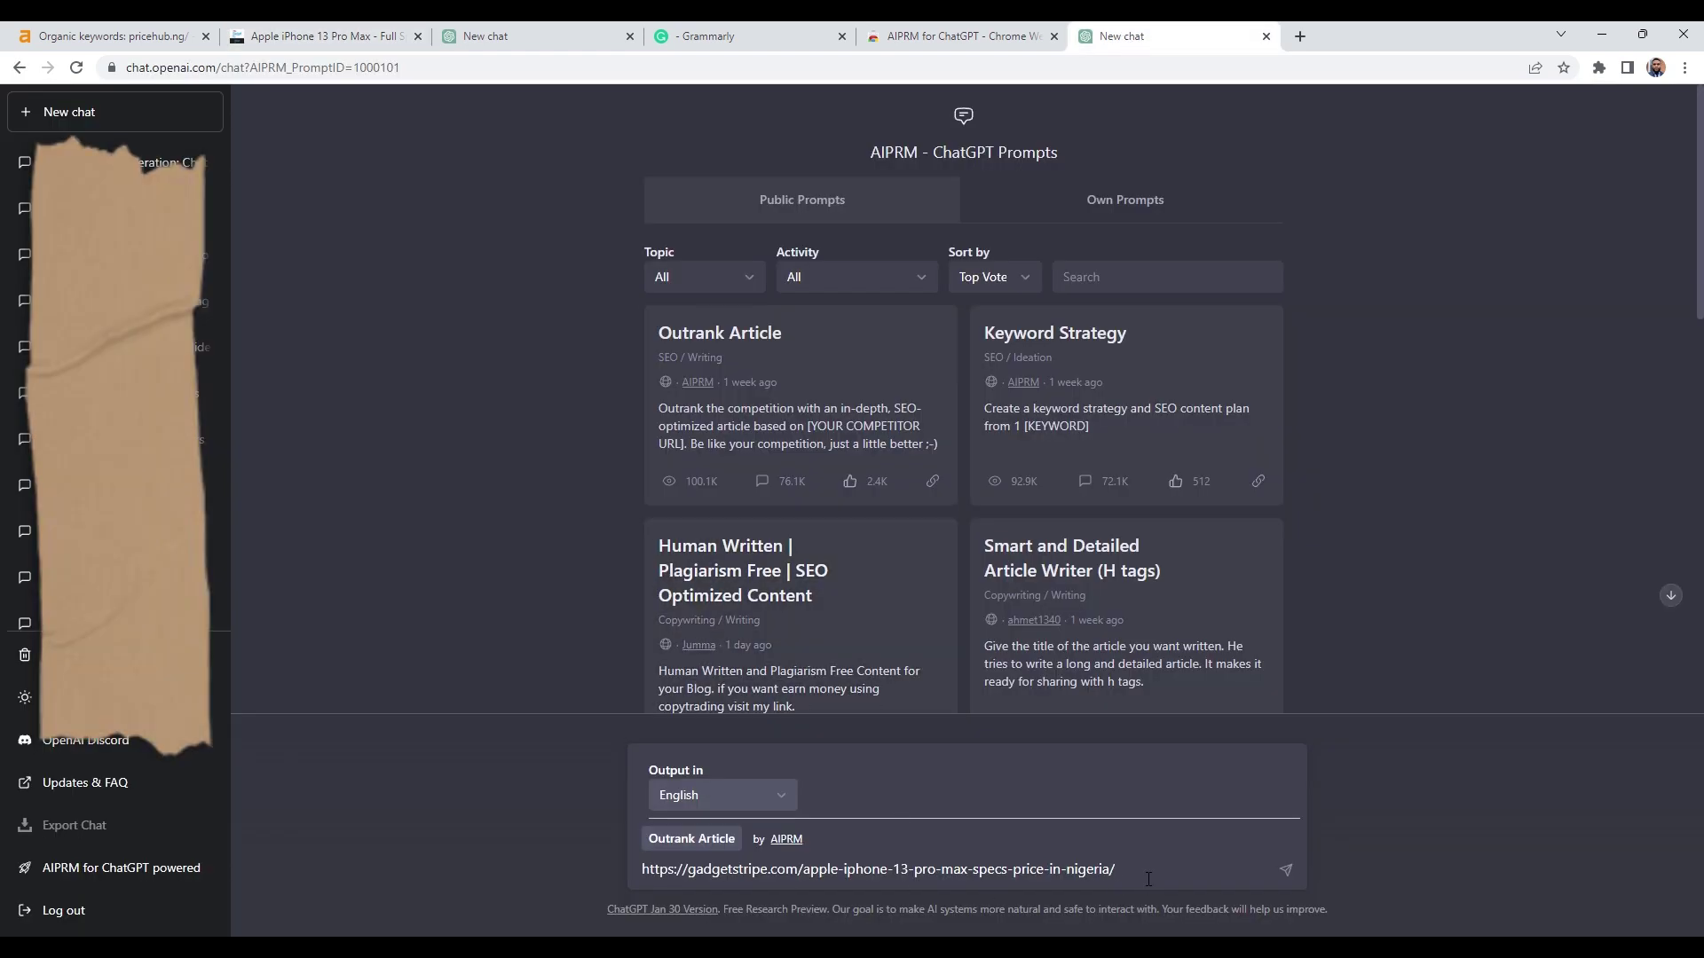
{"action": "key", "text": "Return"}
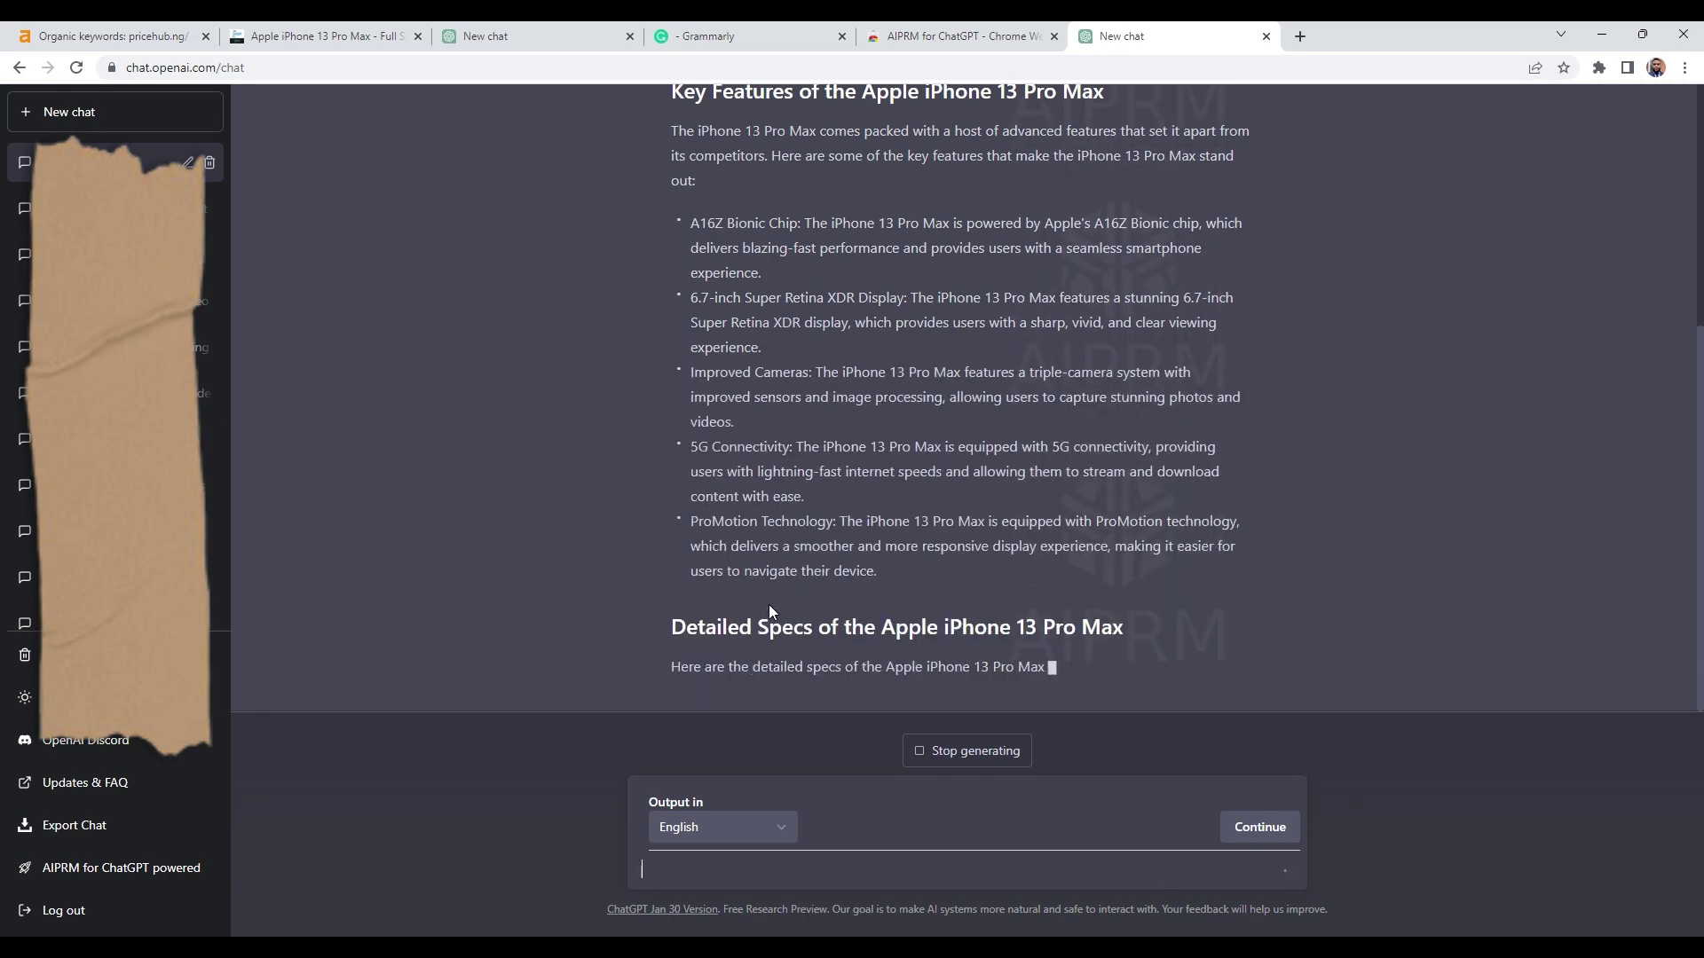
{"action": "scroll", "coordinate": [727, 384], "scroll_direction": "up", "scroll_amount": 5}
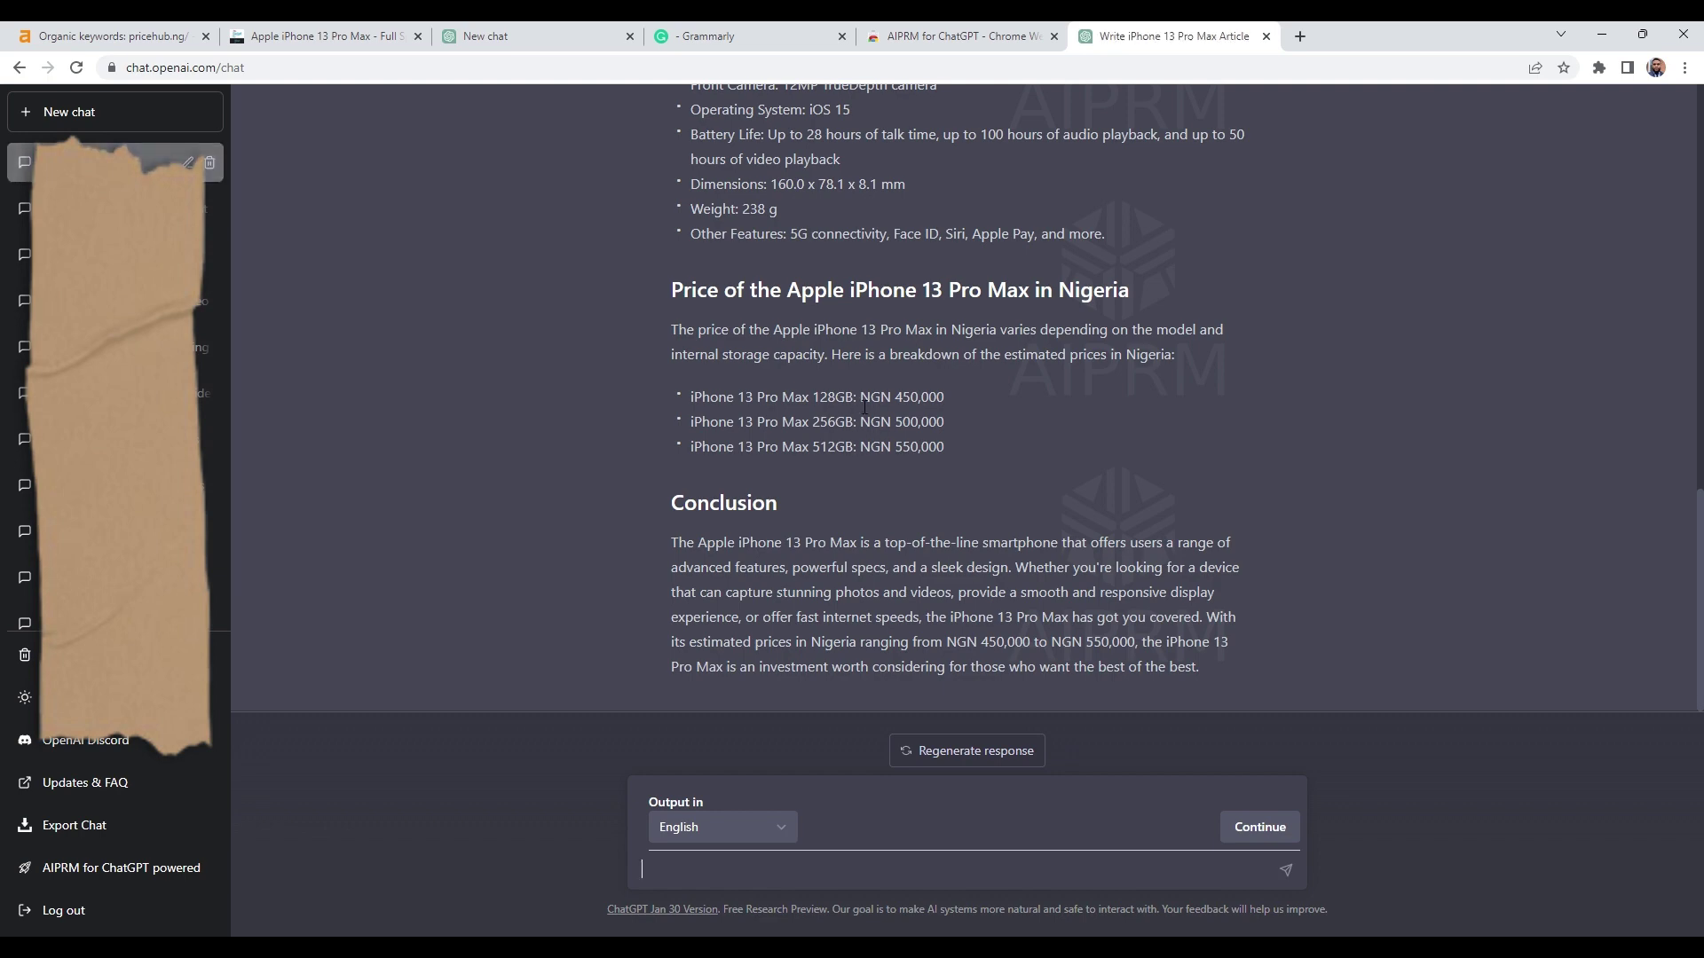
{"action": "scroll", "coordinate": [850, 490], "scroll_direction": "up", "scroll_amount": 5}
{"action": "scroll", "coordinate": [856, 499], "scroll_direction": "up", "scroll_amount": 6}
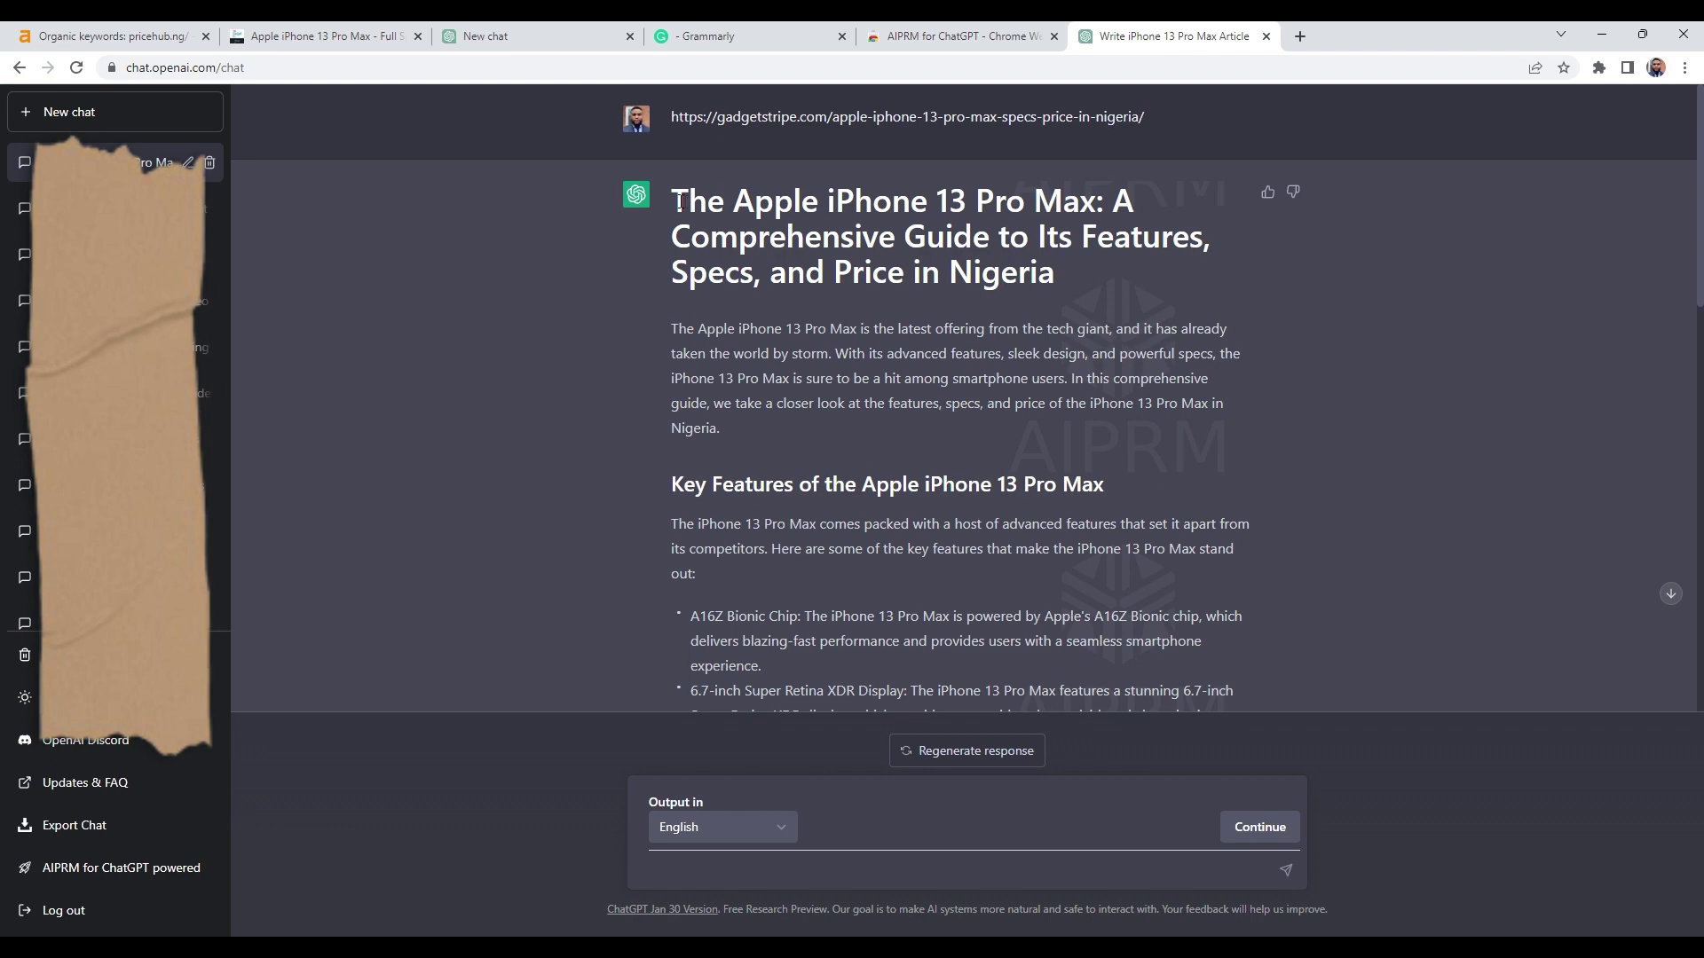
{"action": "left_click_drag", "start_coordinate": [679, 202], "coordinate": [1199, 666]}
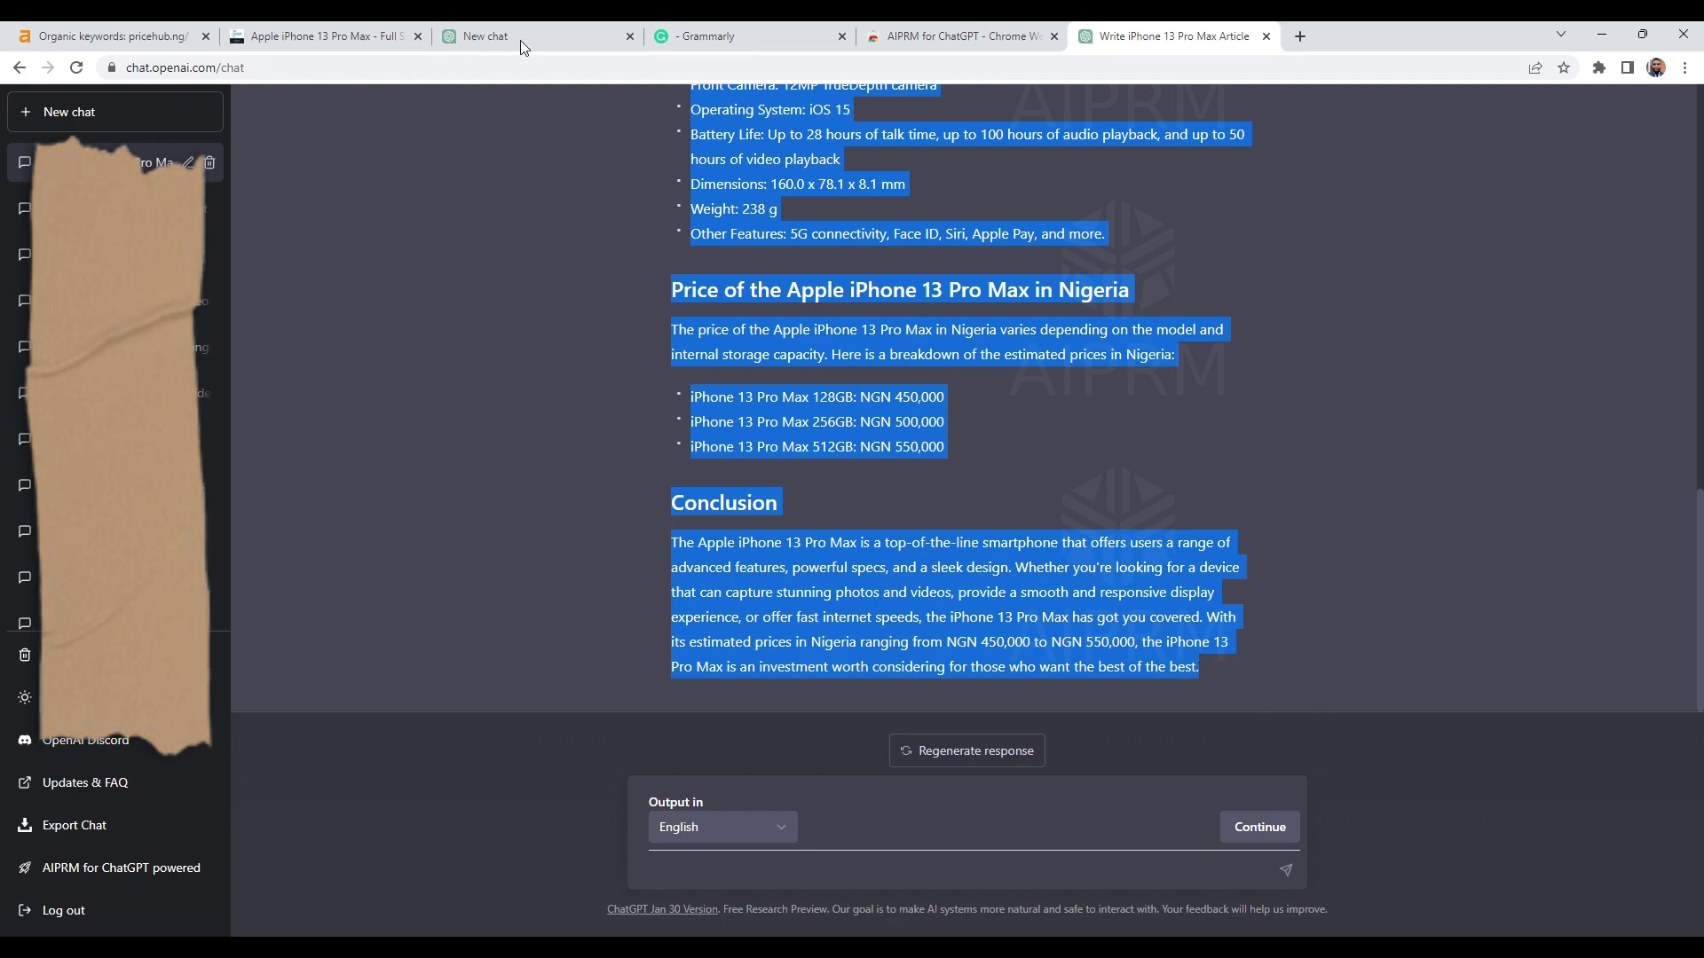
Paste the article into Grammarly; accept 'will surely', 'various', 'comprises'; dismiss 'features' and 'is powered' suggestions.
{"action": "left_click", "coordinate": [732, 35]}
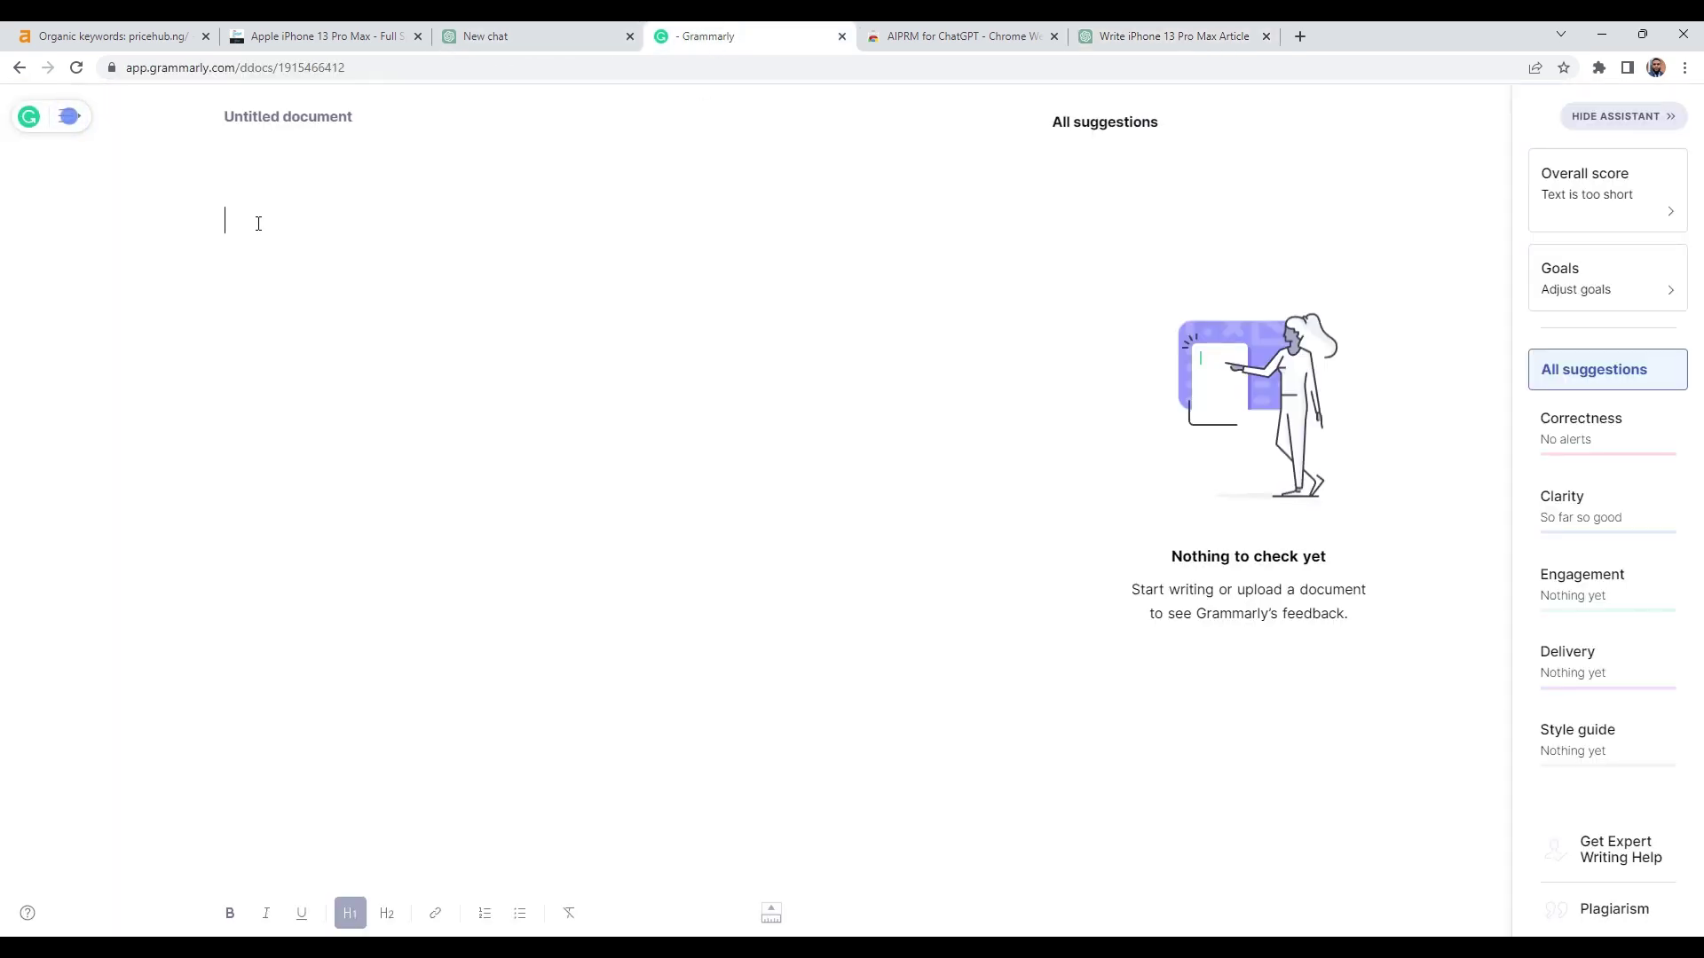
{"action": "key", "text": "ctrl+v"}
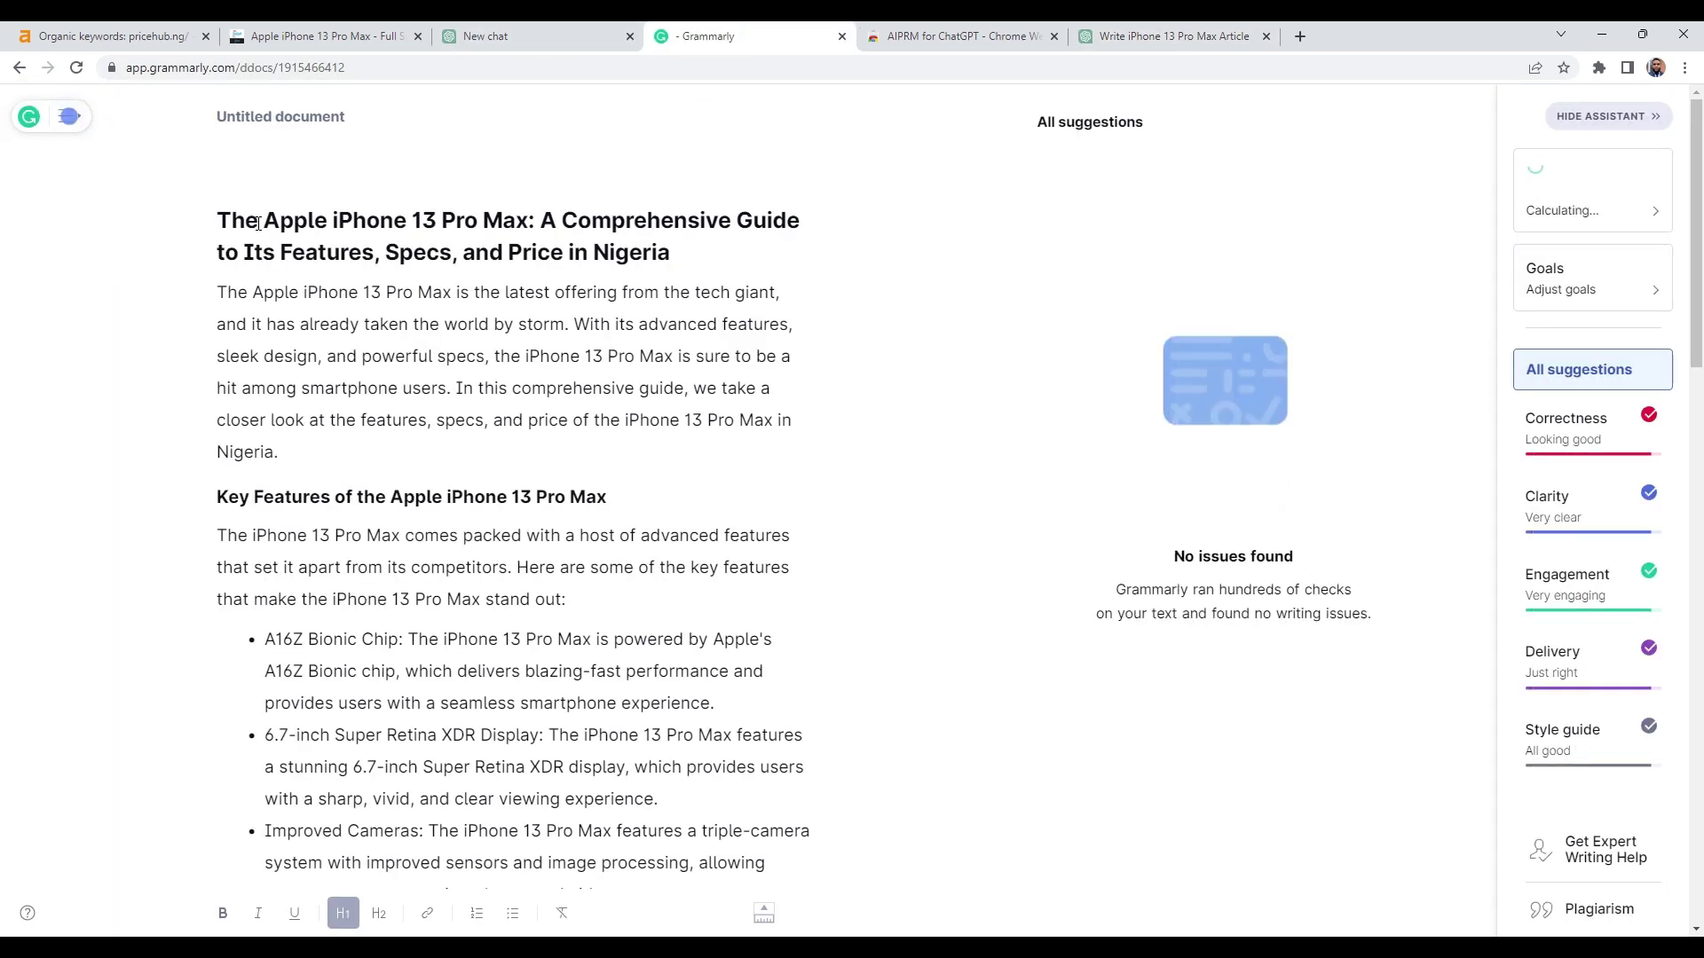
{"action": "left_click", "coordinate": [738, 356]}
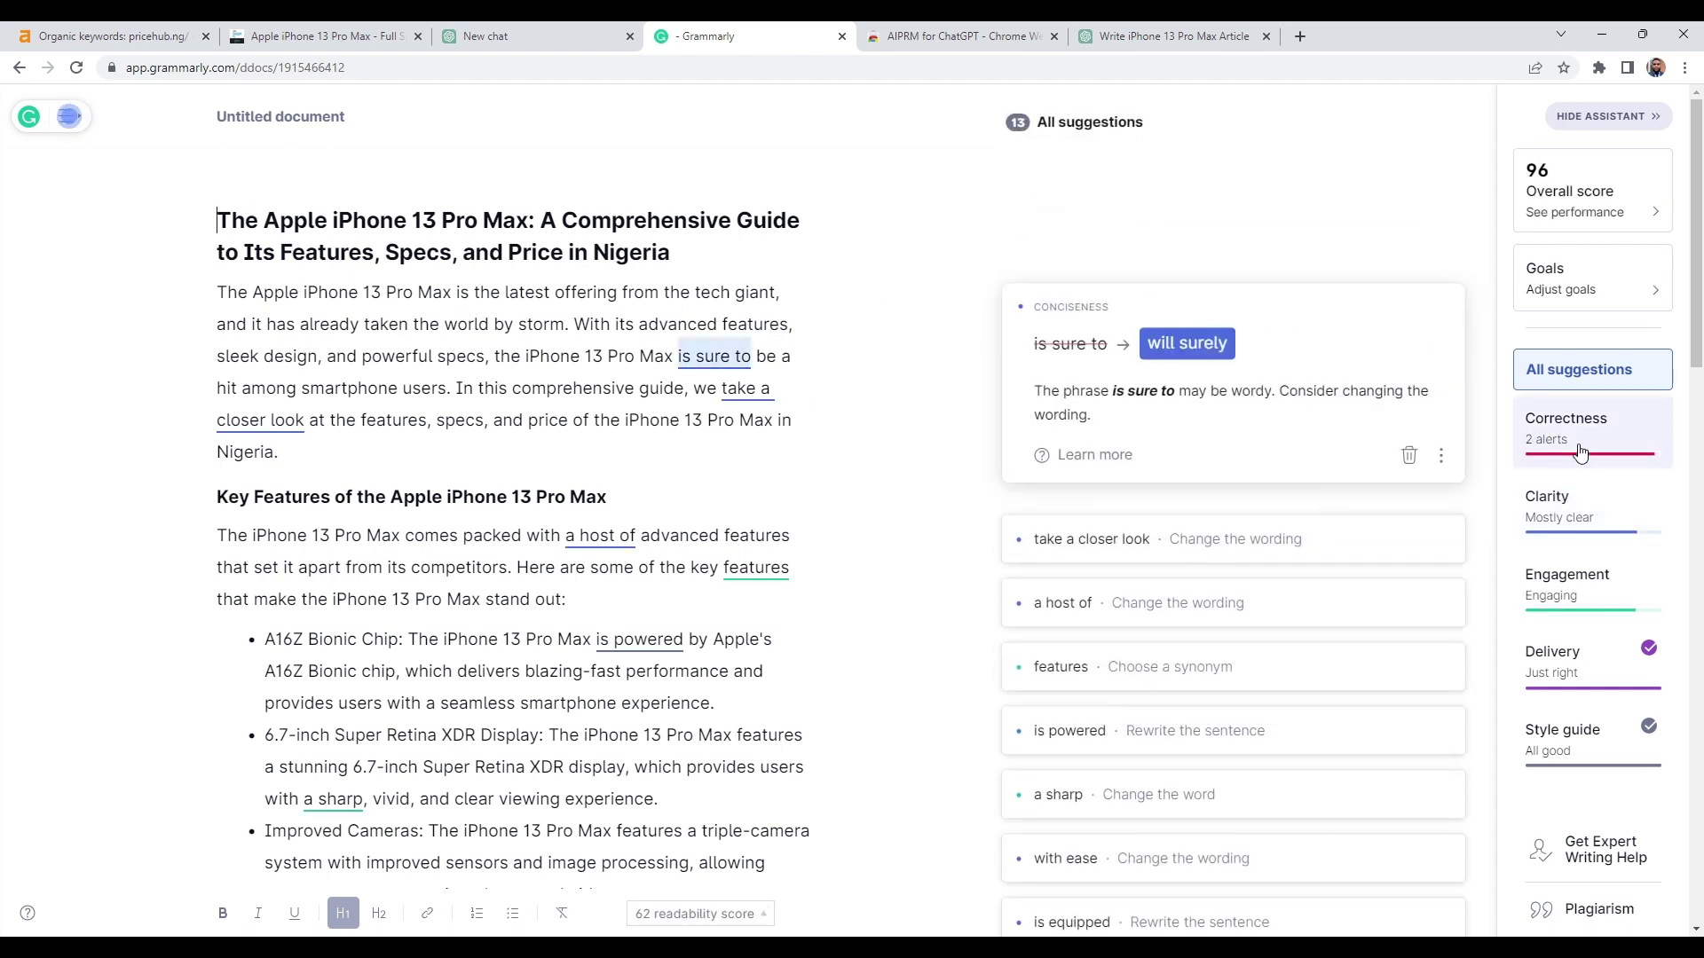
{"action": "left_click", "coordinate": [1187, 344]}
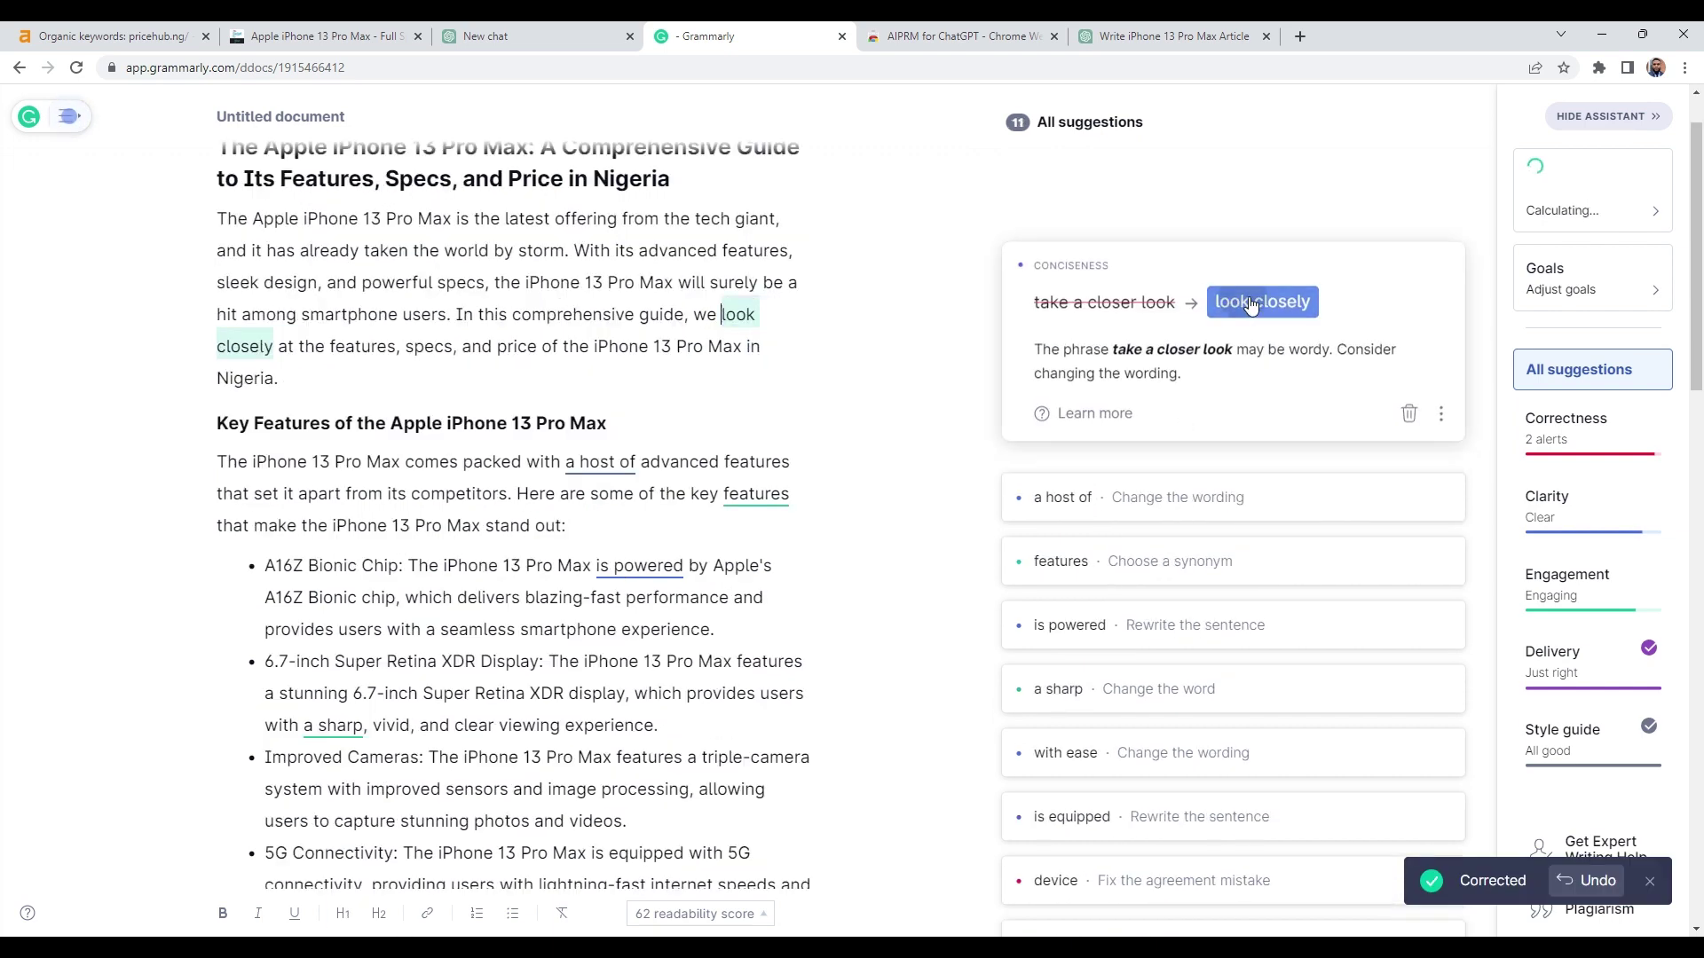
{"action": "left_click", "coordinate": [1261, 295]}
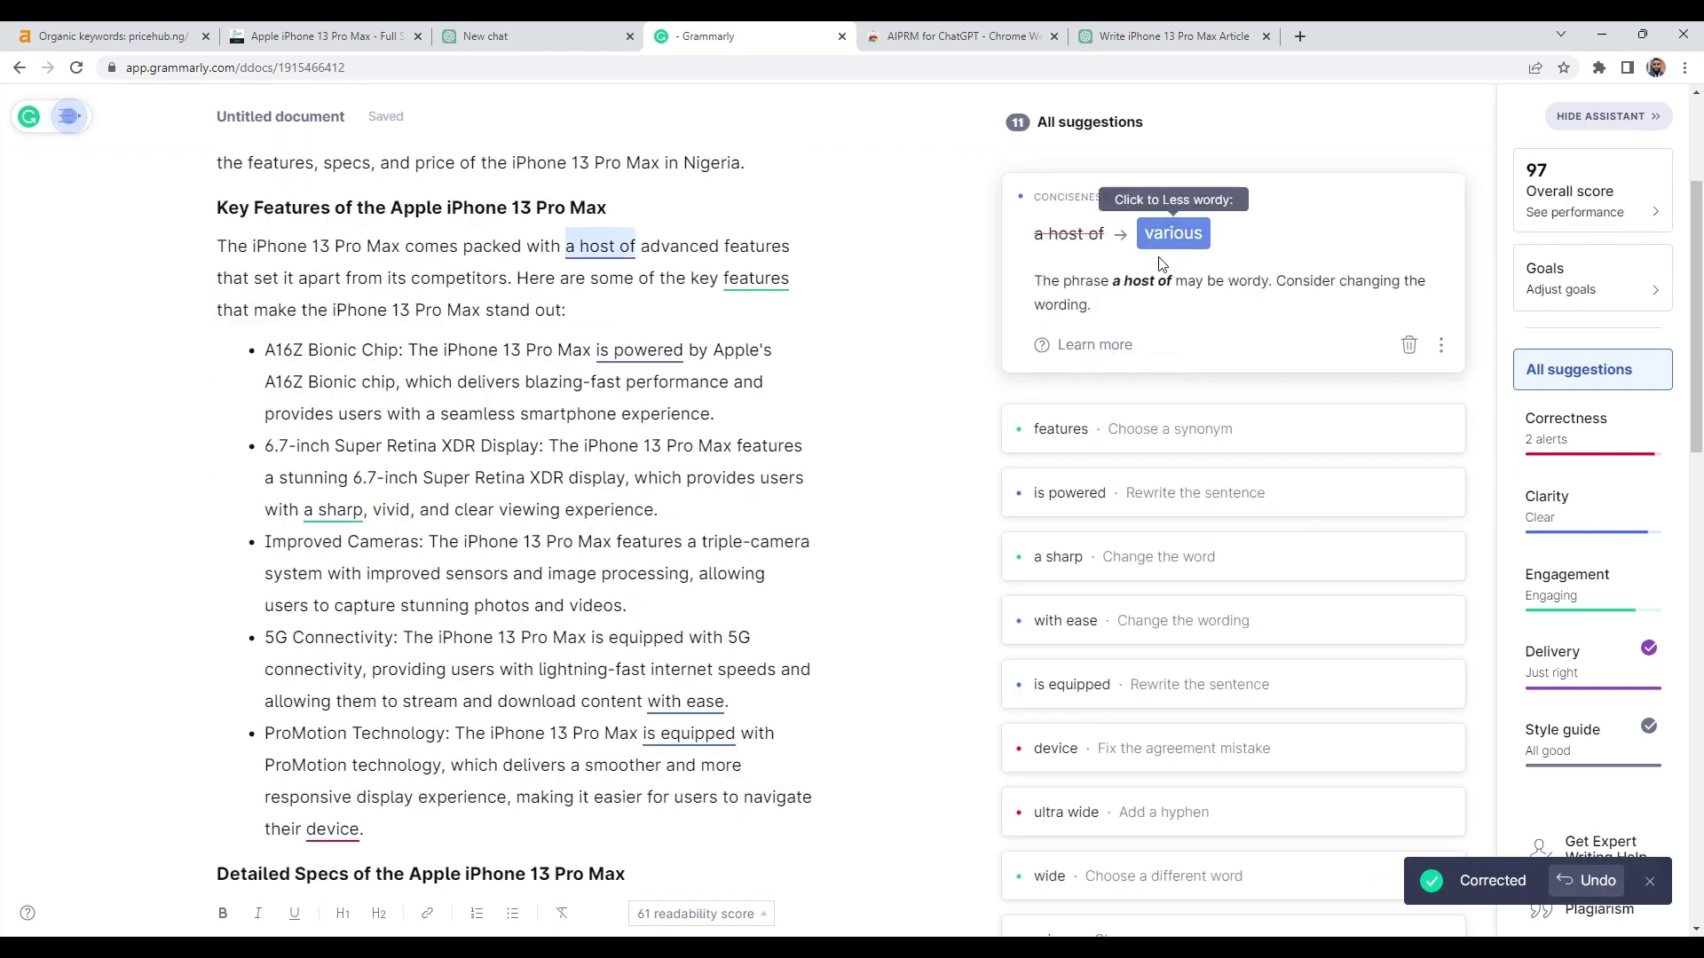
{"action": "left_click", "coordinate": [1176, 232]}
{"action": "left_click", "coordinate": [1270, 233]}
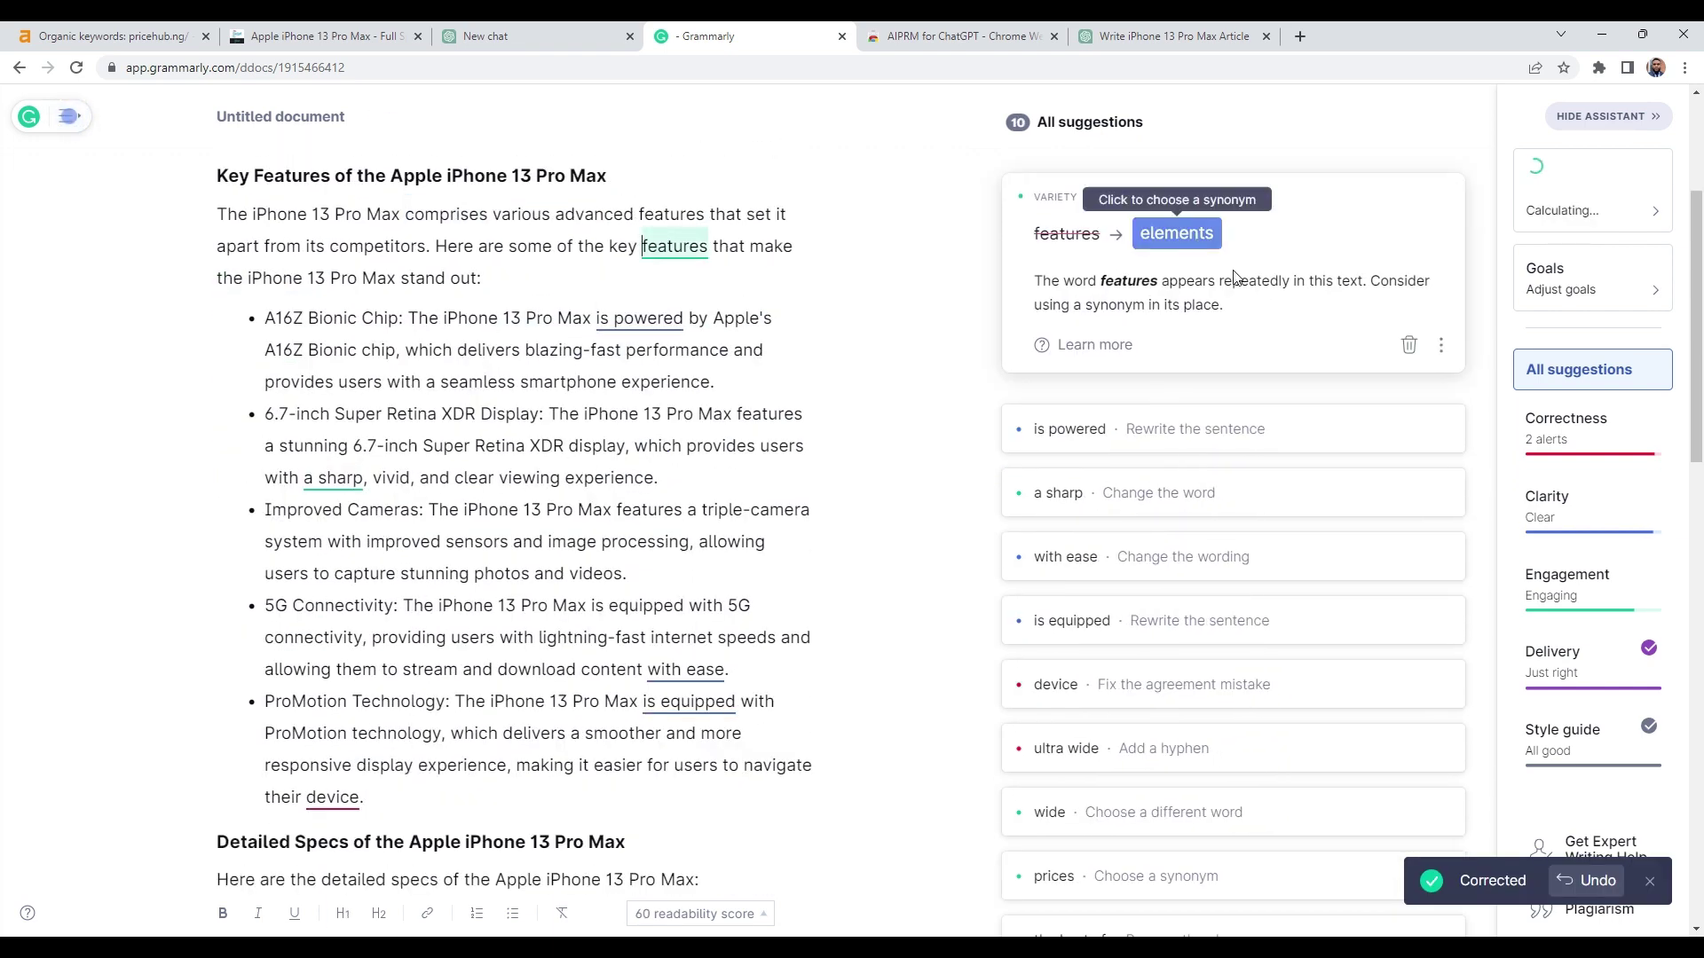
{"action": "left_click", "coordinate": [1409, 345]}
{"action": "left_click", "coordinate": [1409, 344]}
Keep 'a sharp', change 'with ease' to 'easily', pluralise 'device', and hyphenate 'ultra-wide'.
{"action": "left_click", "coordinate": [1106, 208]}
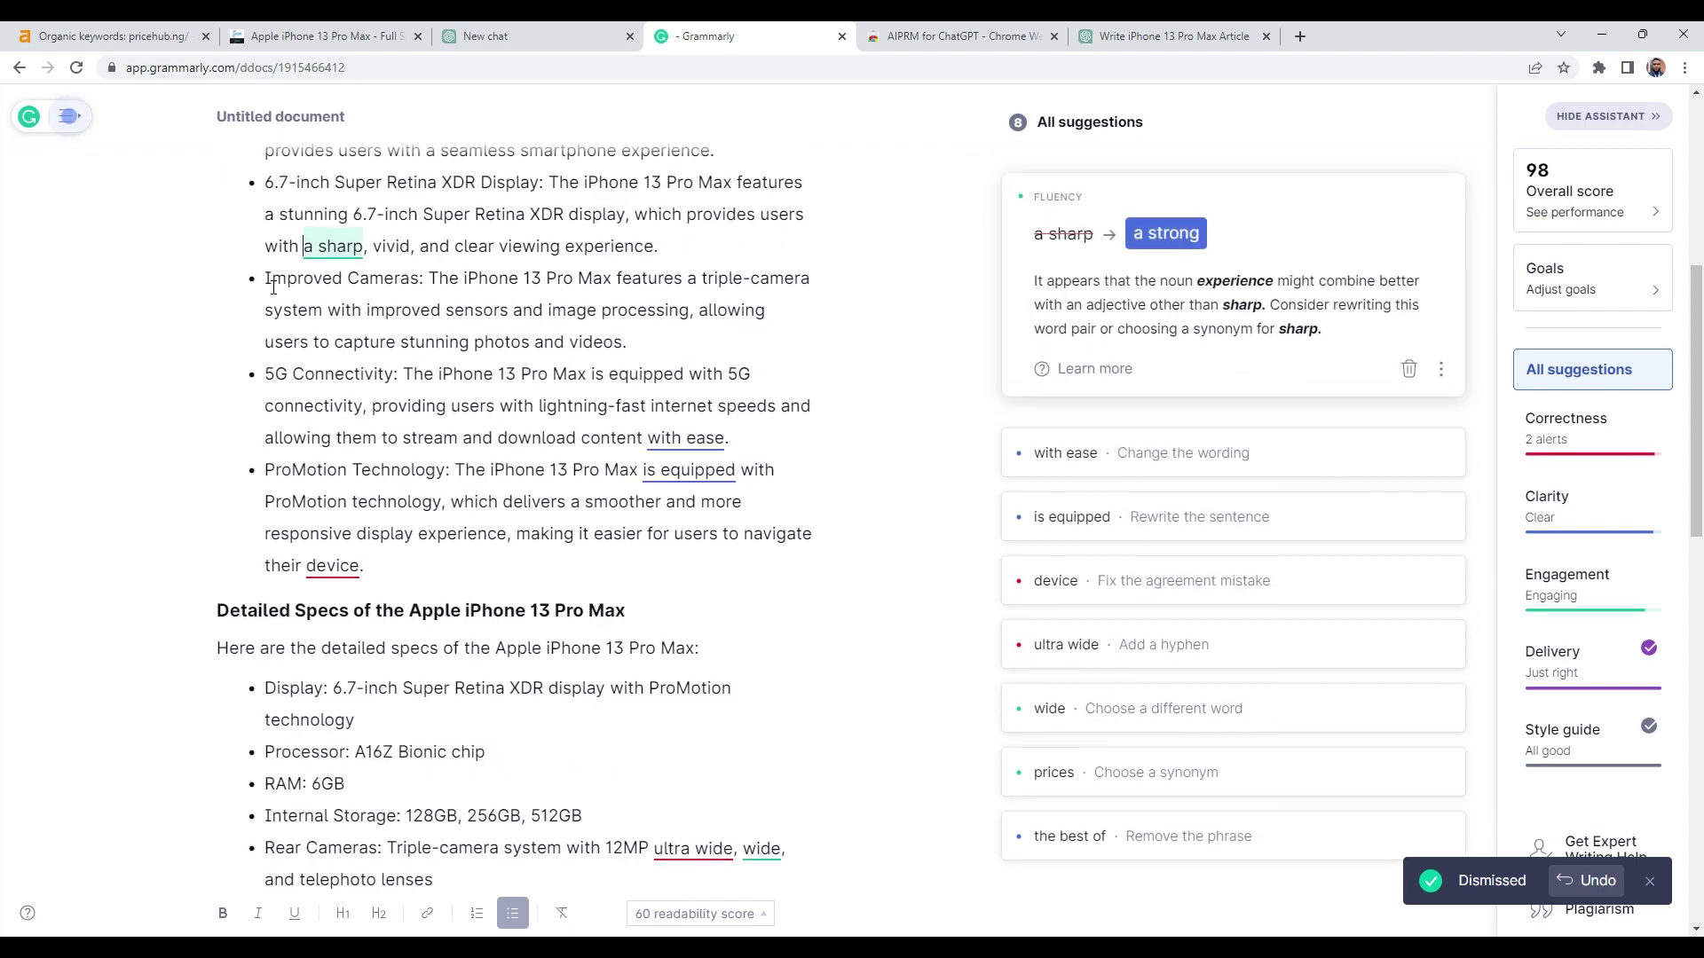
{"action": "left_click", "coordinate": [1409, 368]}
{"action": "left_click", "coordinate": [1153, 186]}
{"action": "left_click", "coordinate": [1175, 232]}
{"action": "left_click", "coordinate": [1409, 329]}
{"action": "left_click", "coordinate": [1101, 191]}
{"action": "left_click", "coordinate": [1154, 233]}
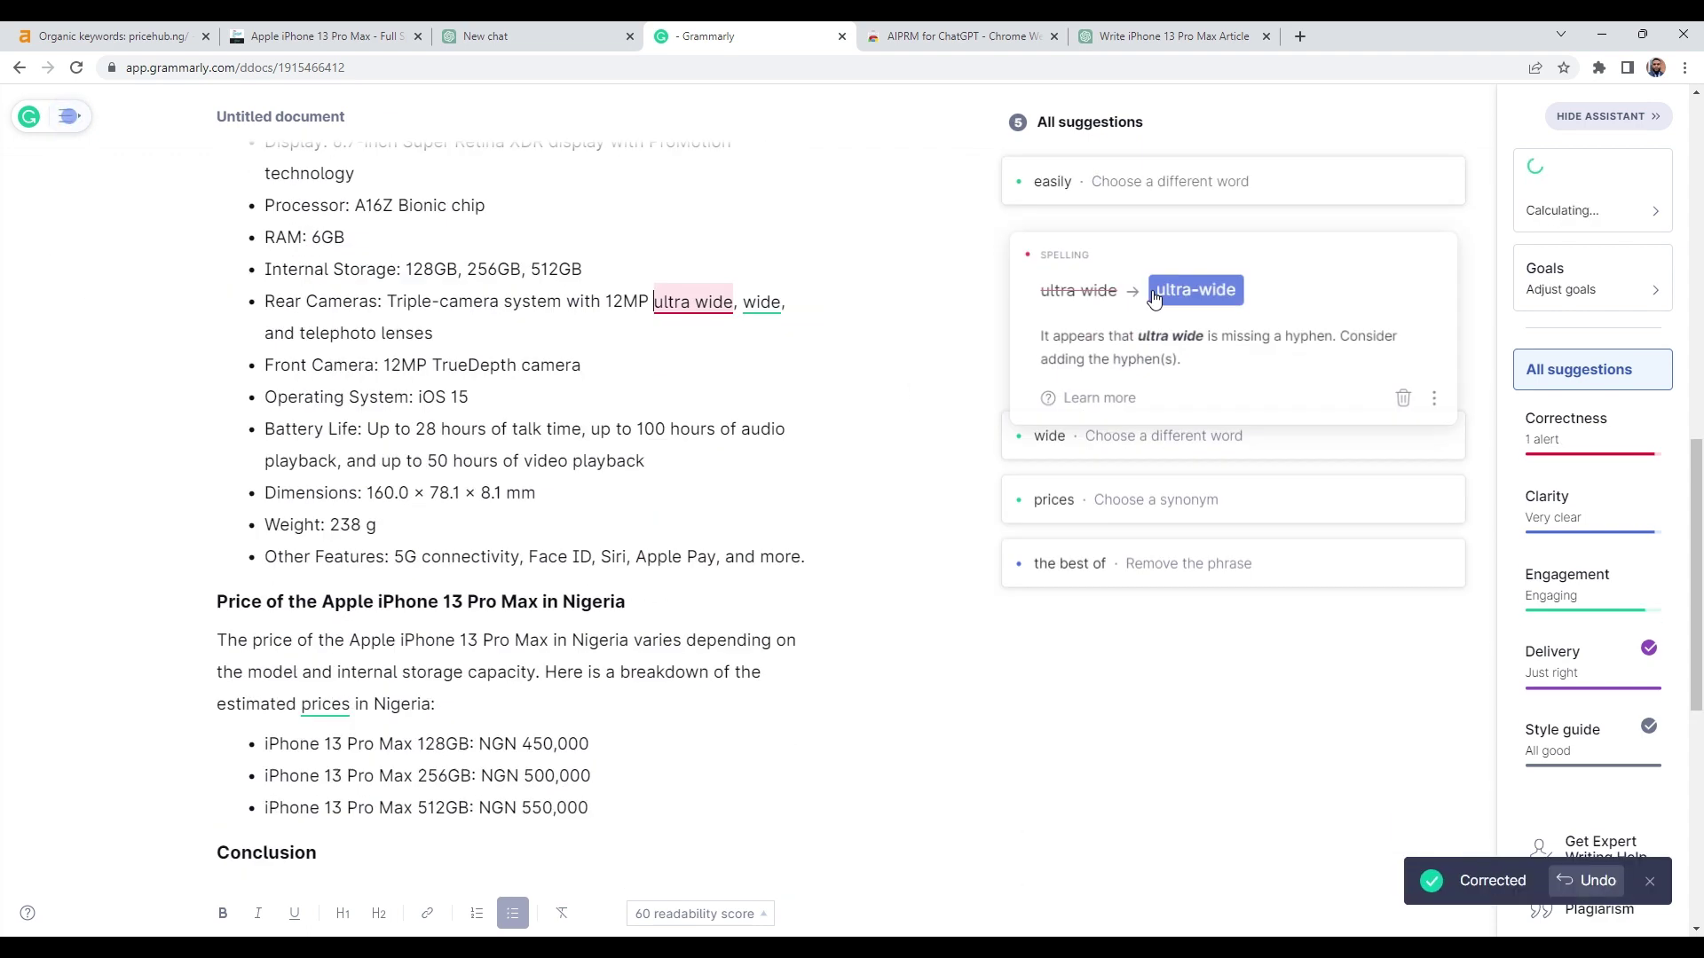
{"action": "left_click", "coordinate": [1194, 285]}
Dismiss the 'prices', 'easily' and 'wide' suggestions; remove 'the best of' and 'an investment'.
{"action": "left_click", "coordinate": [1098, 260]}
{"action": "left_click", "coordinate": [1407, 408]}
{"action": "left_click", "coordinate": [1259, 429]}
{"action": "left_click", "coordinate": [1095, 525]}
{"action": "left_click", "coordinate": [1076, 362]}
{"action": "left_click", "coordinate": [1409, 472]}
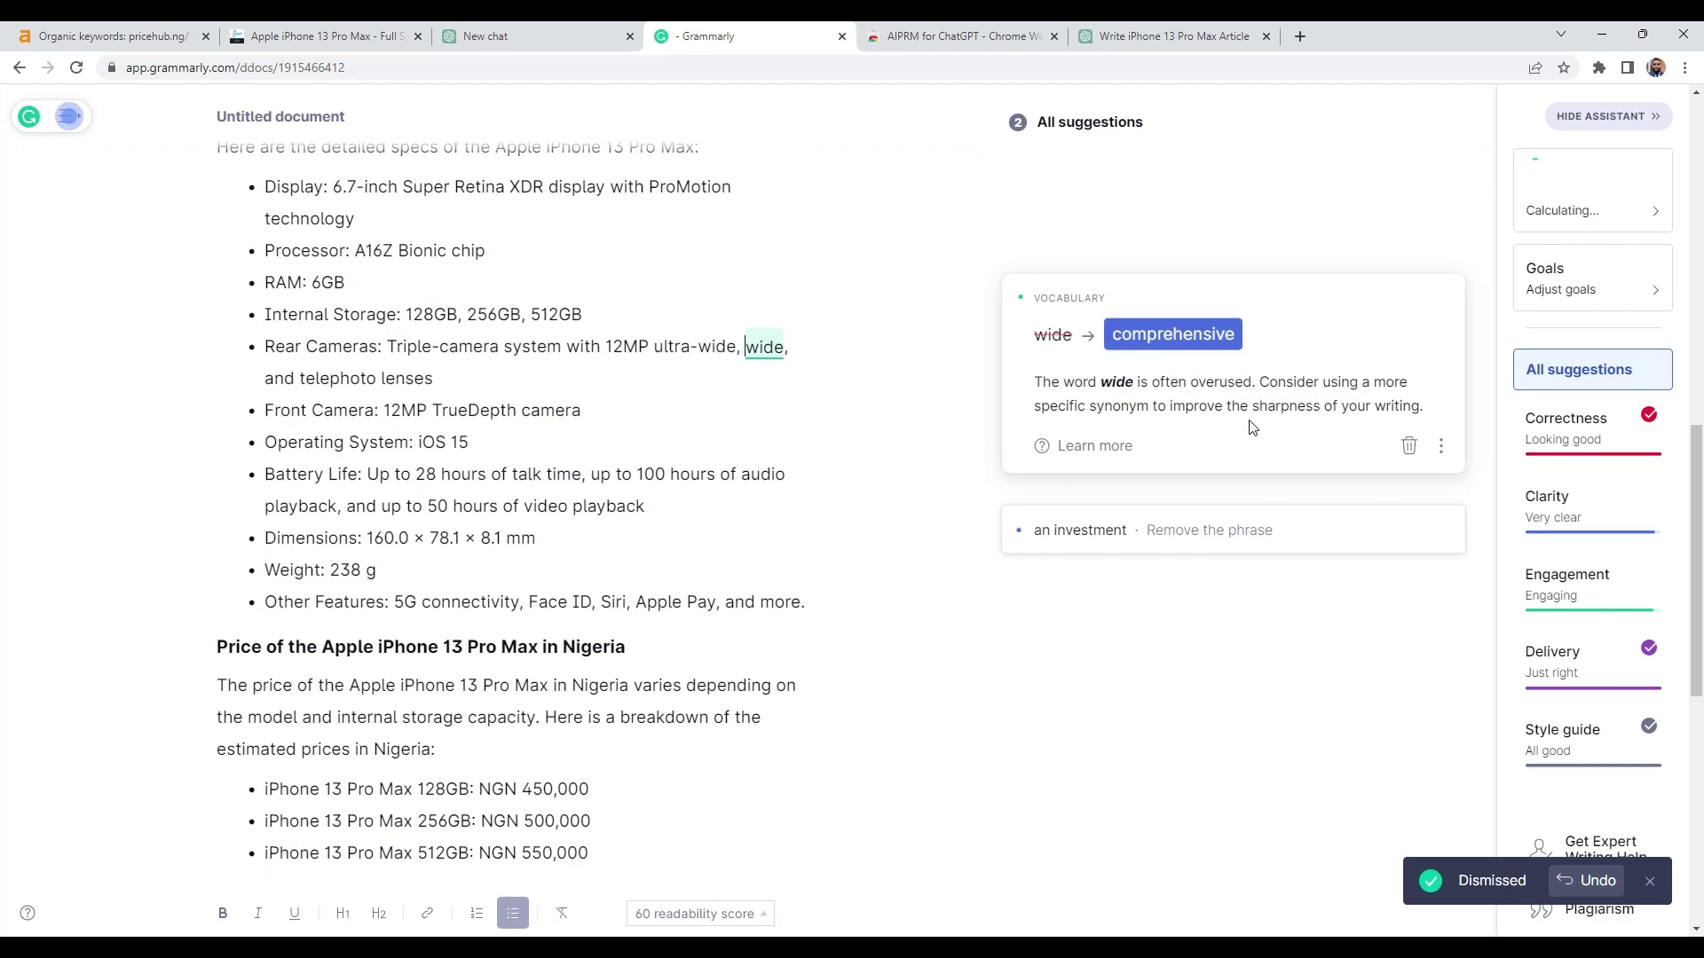
{"action": "left_click", "coordinate": [1409, 445]}
{"action": "left_click", "coordinate": [1091, 486]}
Turn the Conclusion paragraph from Heading 1 back into normal text.
{"action": "triple_click", "coordinate": [684, 575]}
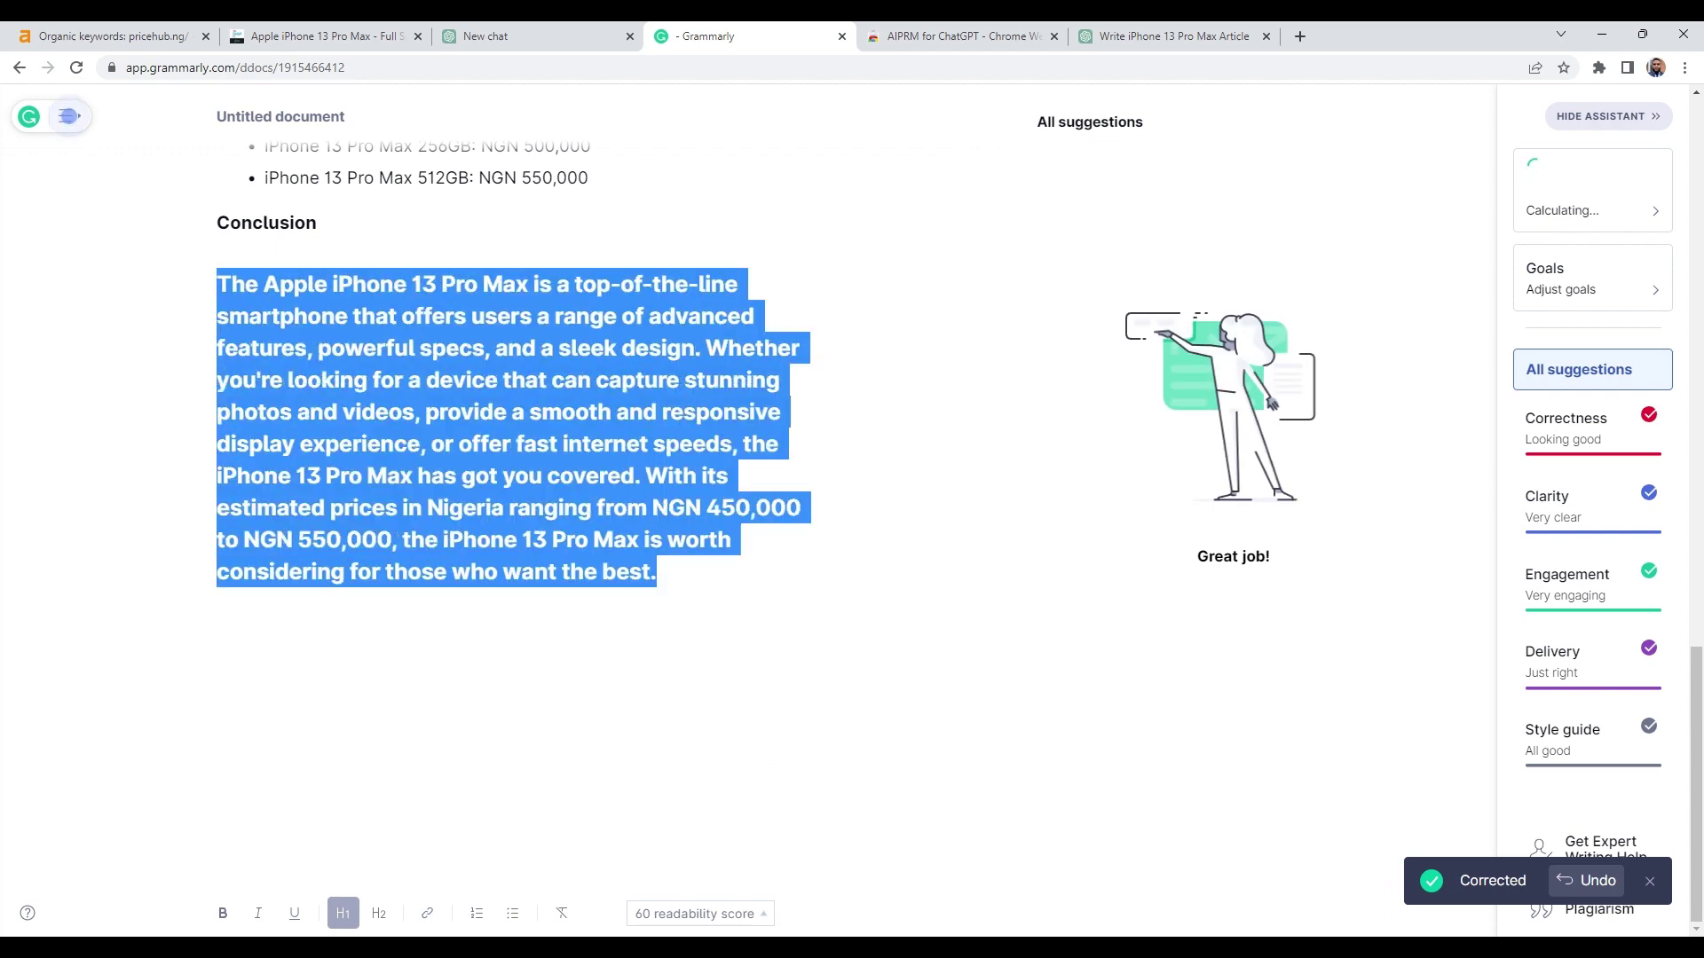
{"action": "key", "text": "ctrl+alt+1"}
{"action": "left_click", "coordinate": [592, 677]}
{"action": "scroll", "coordinate": [594, 657], "scroll_direction": "up", "scroll_amount": 15}
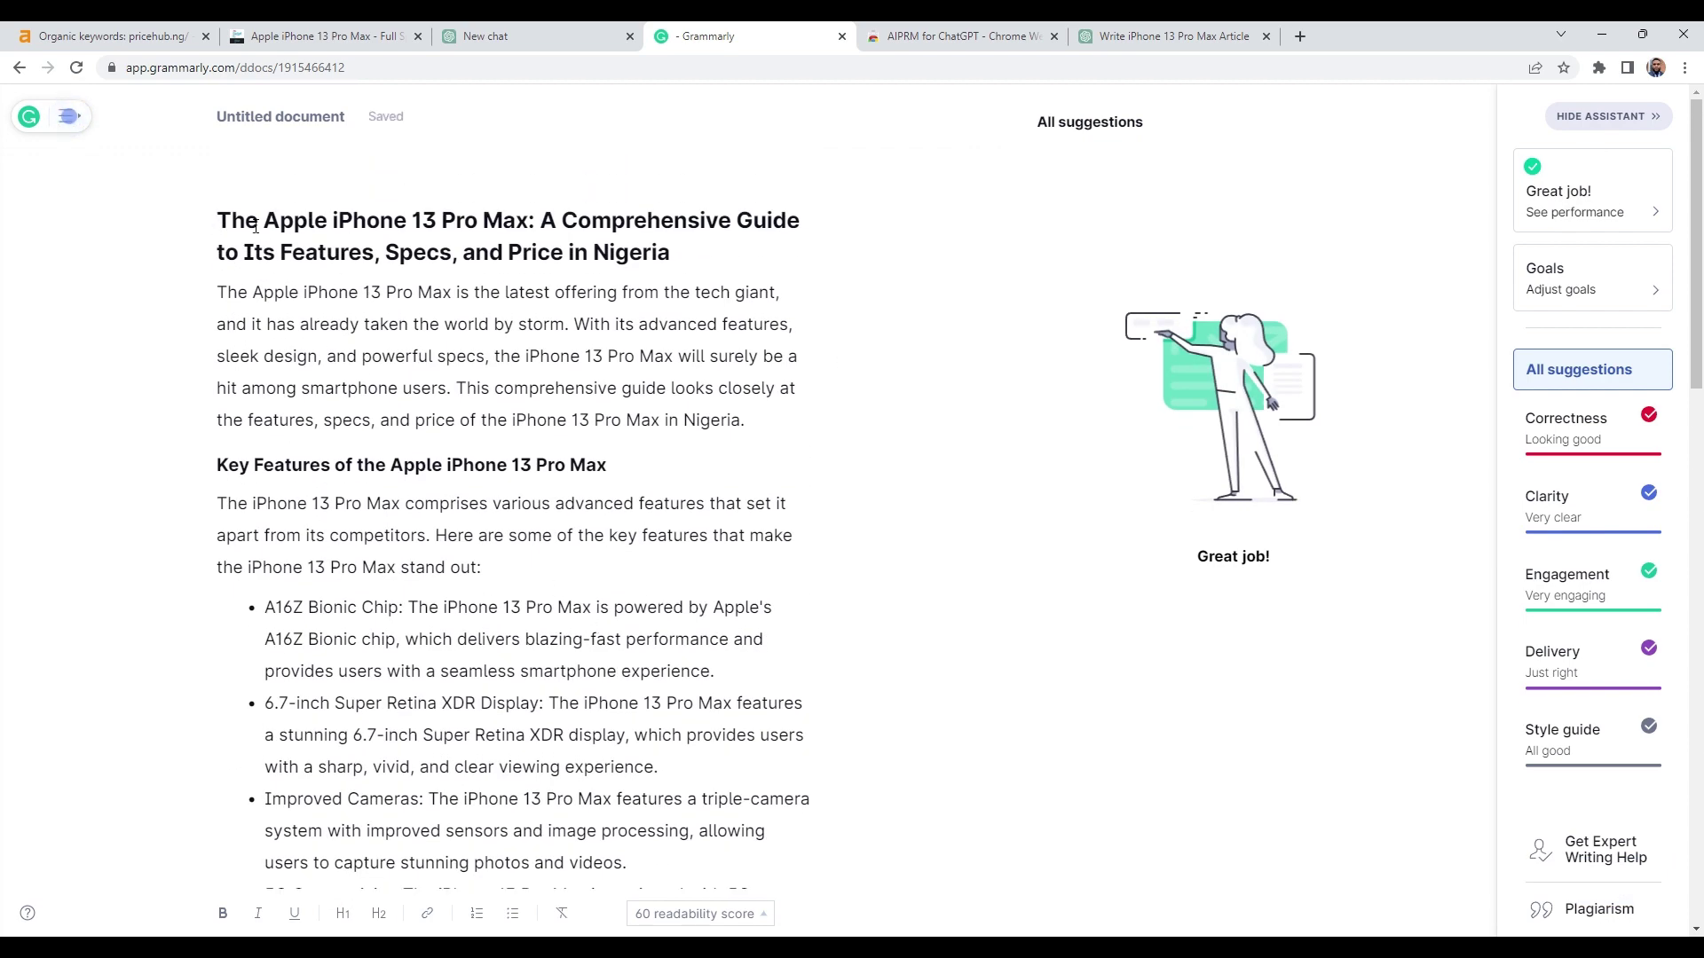
{"action": "left_click_drag", "start_coordinate": [218, 220], "coordinate": [750, 910]}
{"action": "left_click", "coordinate": [735, 910]}
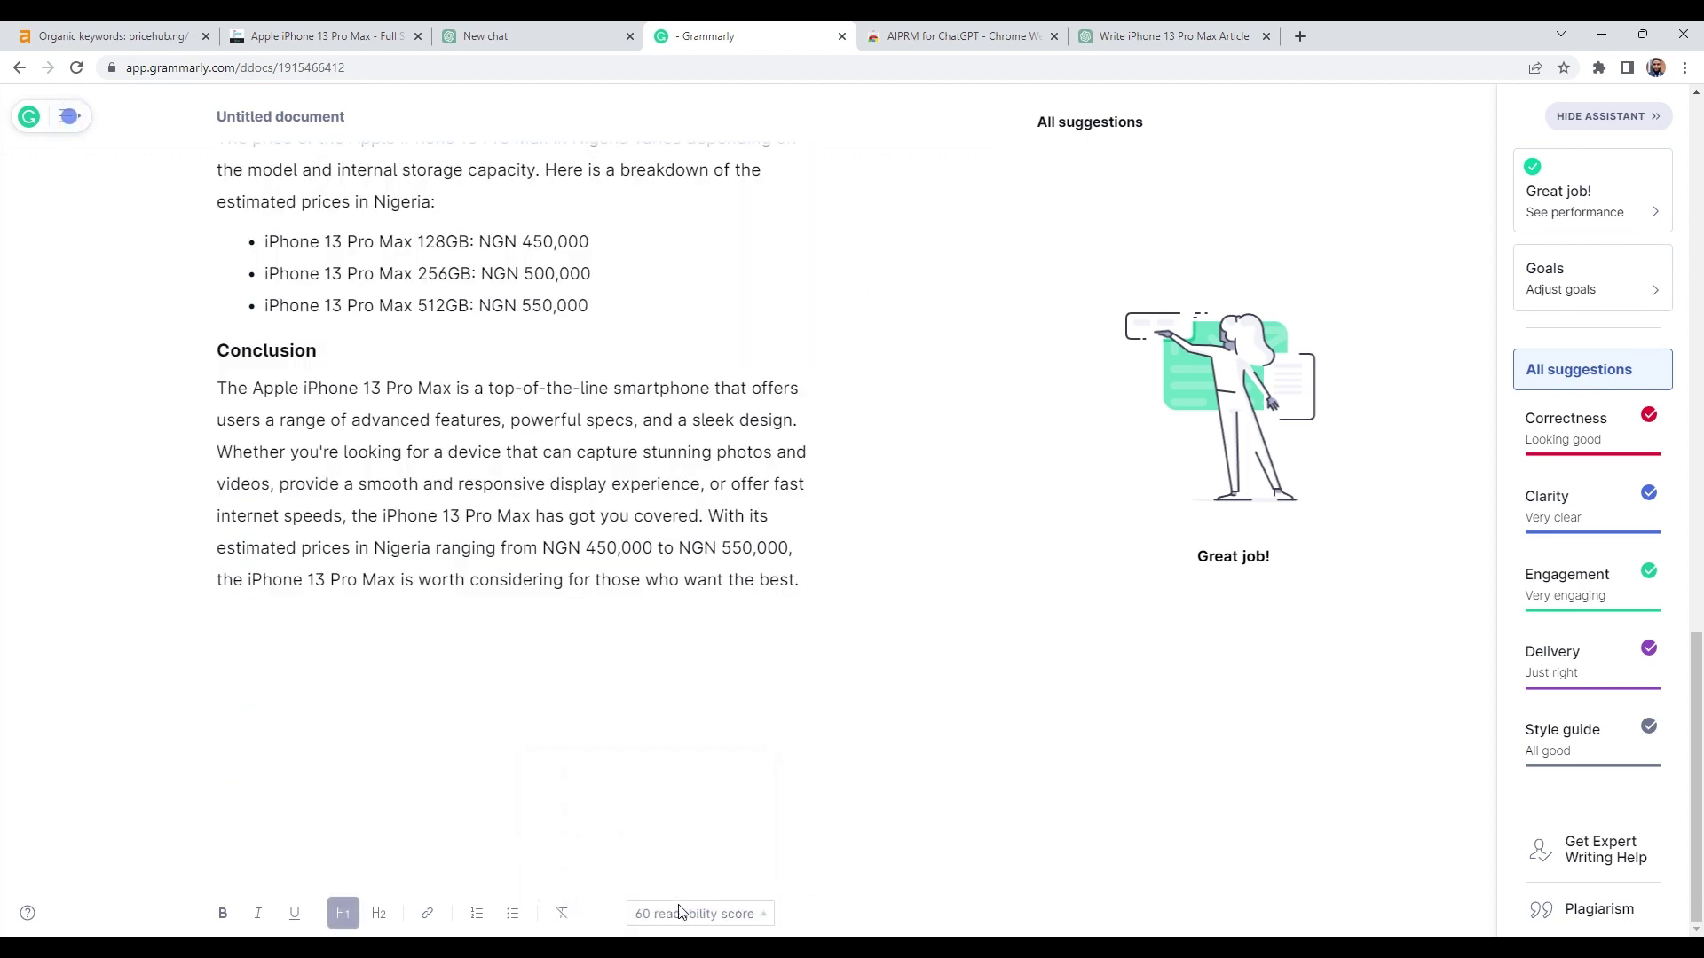
{"action": "left_click", "coordinate": [703, 914]}
{"action": "scroll", "coordinate": [719, 710], "scroll_direction": "up", "scroll_amount": 10}
{"action": "scroll", "coordinate": [710, 714], "scroll_direction": "up", "scroll_amount": 10}
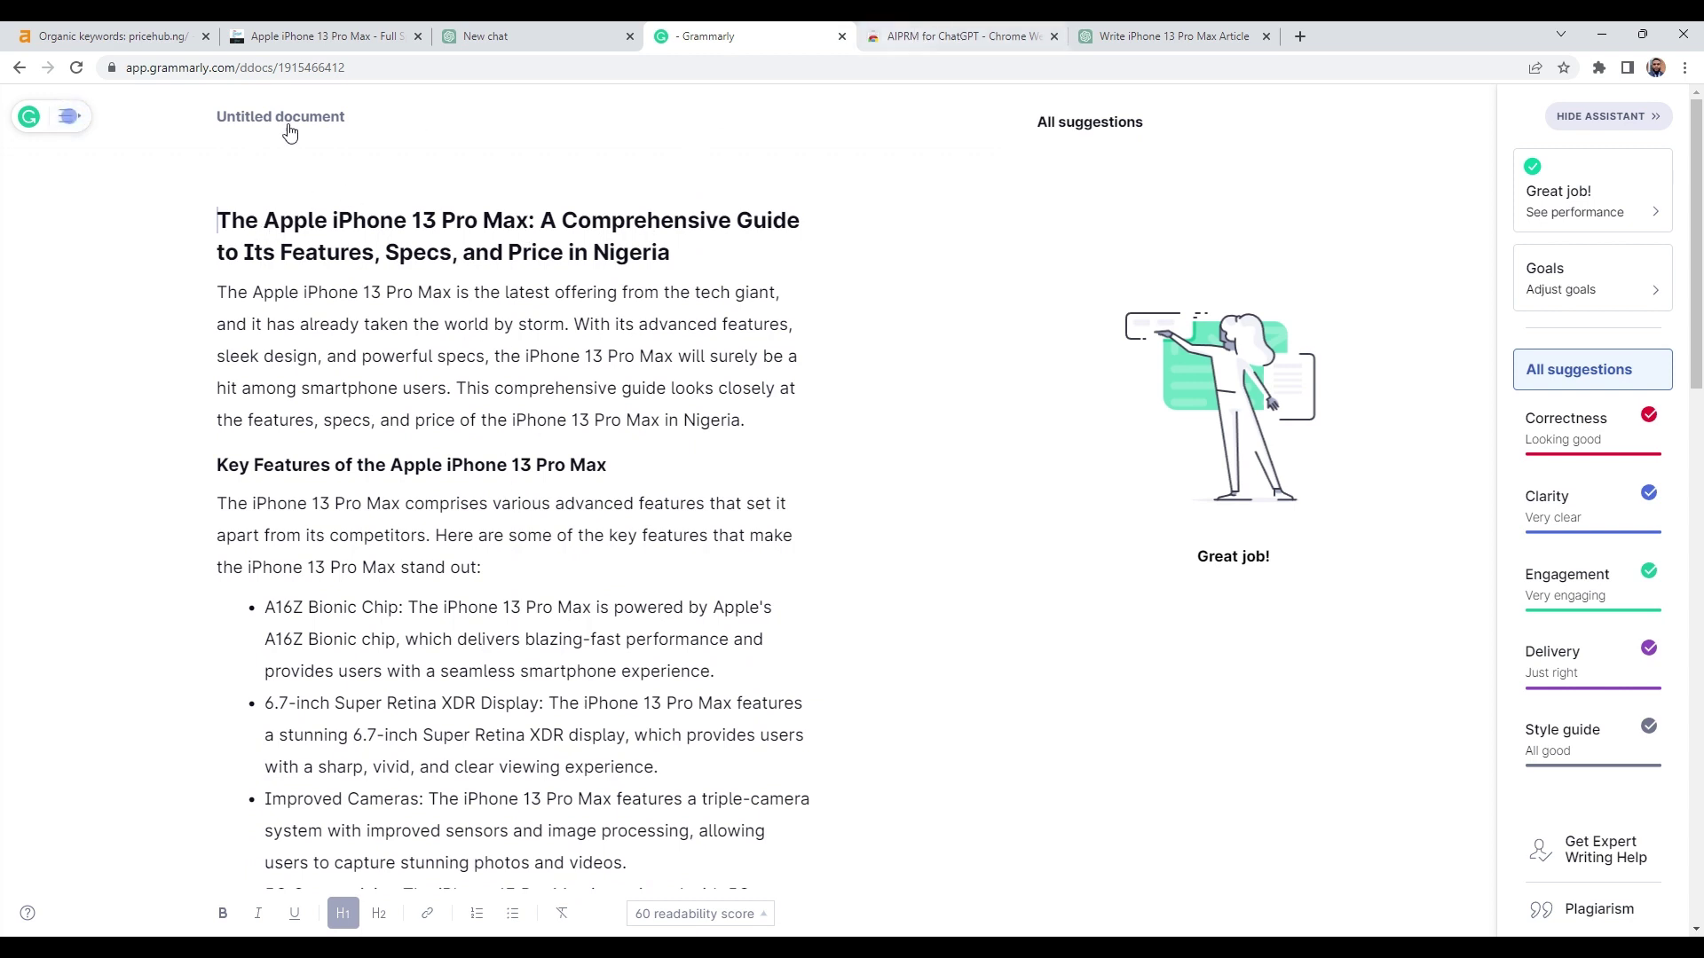
{"action": "left_click", "coordinate": [337, 40]}
{"action": "scroll", "coordinate": [661, 470], "scroll_direction": "down", "scroll_amount": 3}
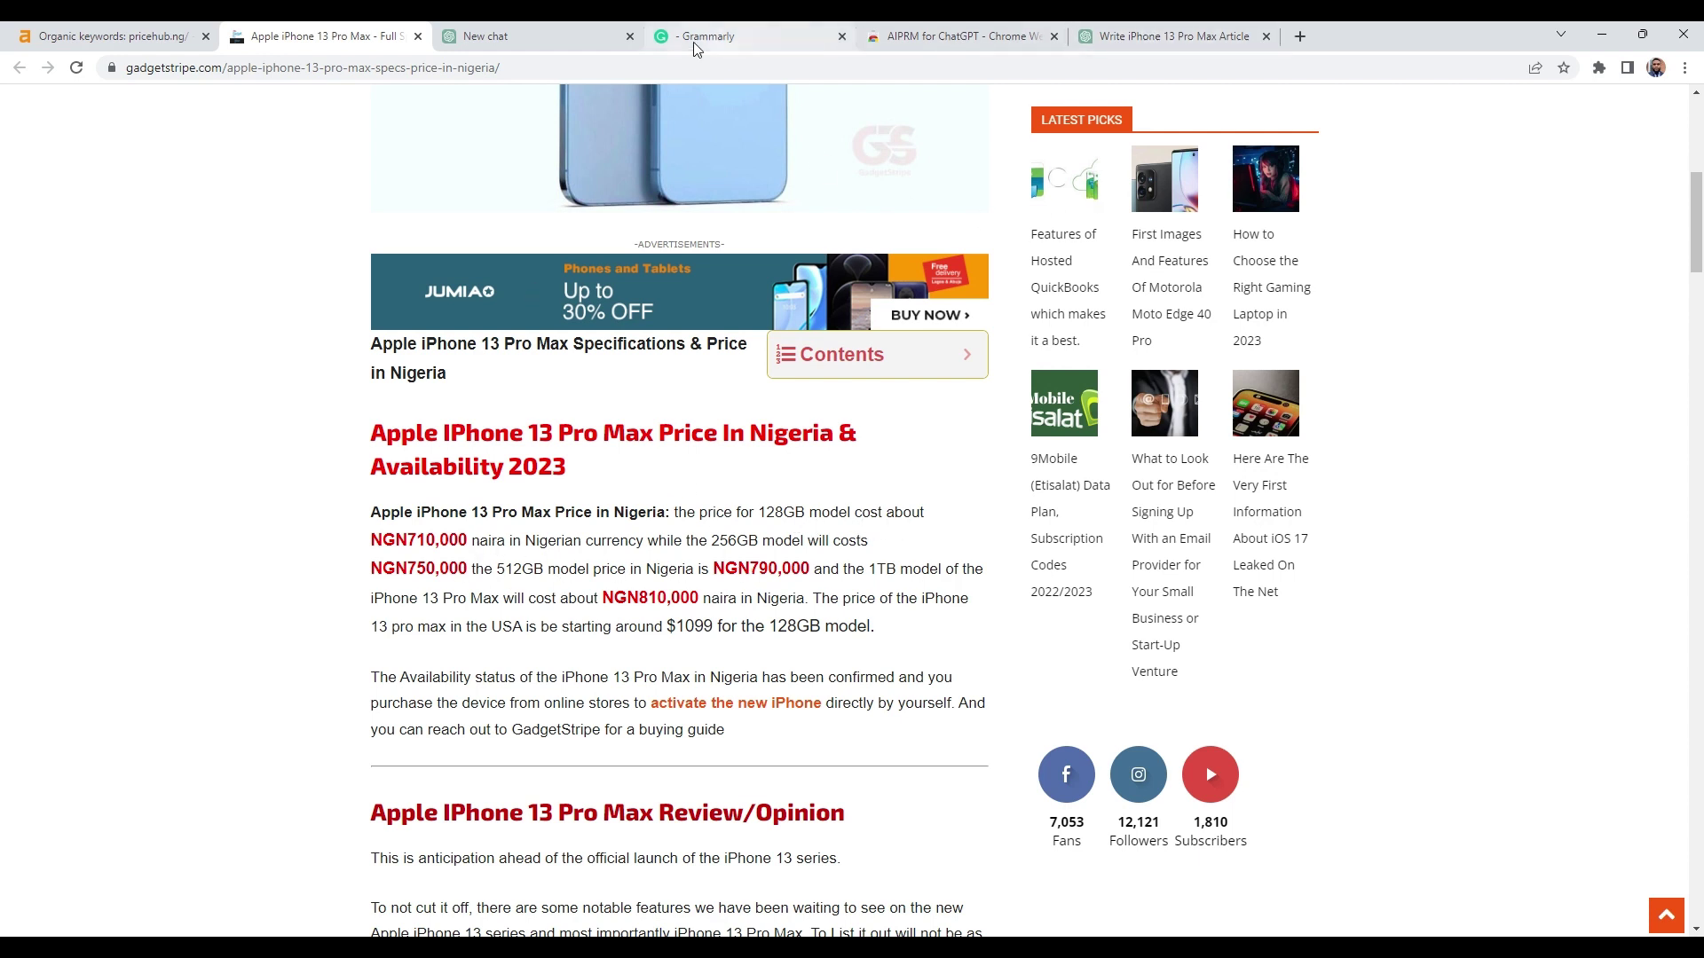
{"action": "left_click", "coordinate": [763, 36]}
{"action": "scroll", "coordinate": [589, 595], "scroll_direction": "down", "scroll_amount": 10}
{"action": "scroll", "coordinate": [590, 595], "scroll_direction": "down", "scroll_amount": 8}
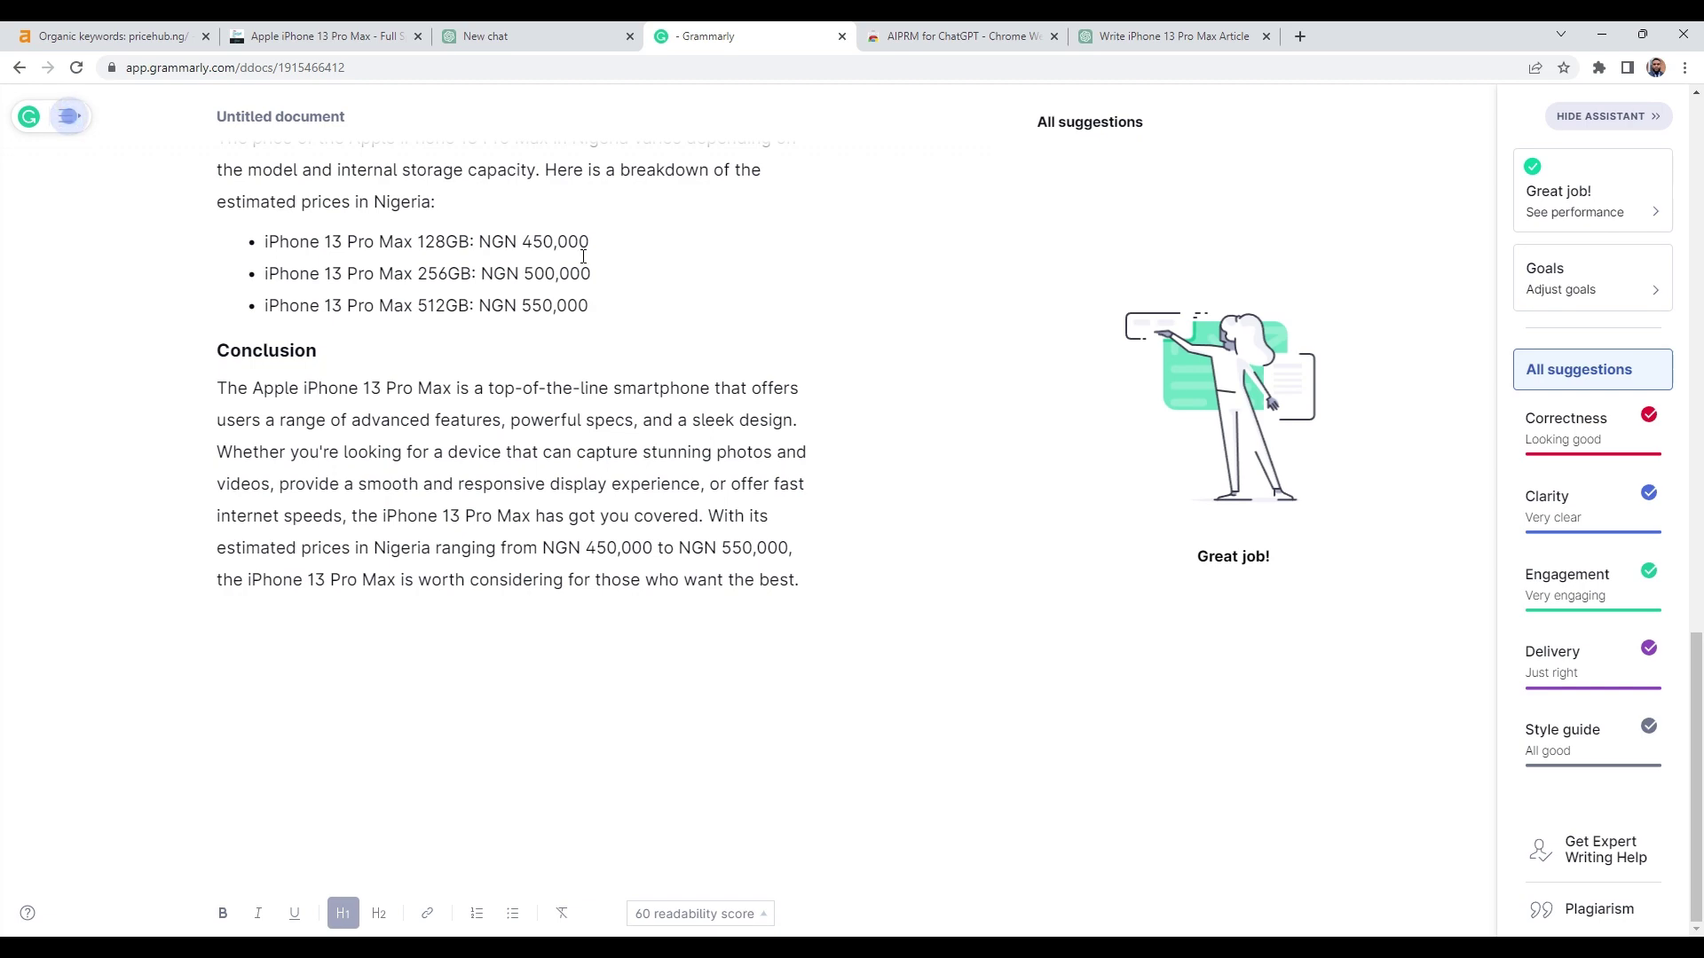
{"action": "scroll", "coordinate": [666, 395], "scroll_direction": "up", "scroll_amount": 2}
{"action": "scroll", "coordinate": [666, 394], "scroll_direction": "up", "scroll_amount": 2}
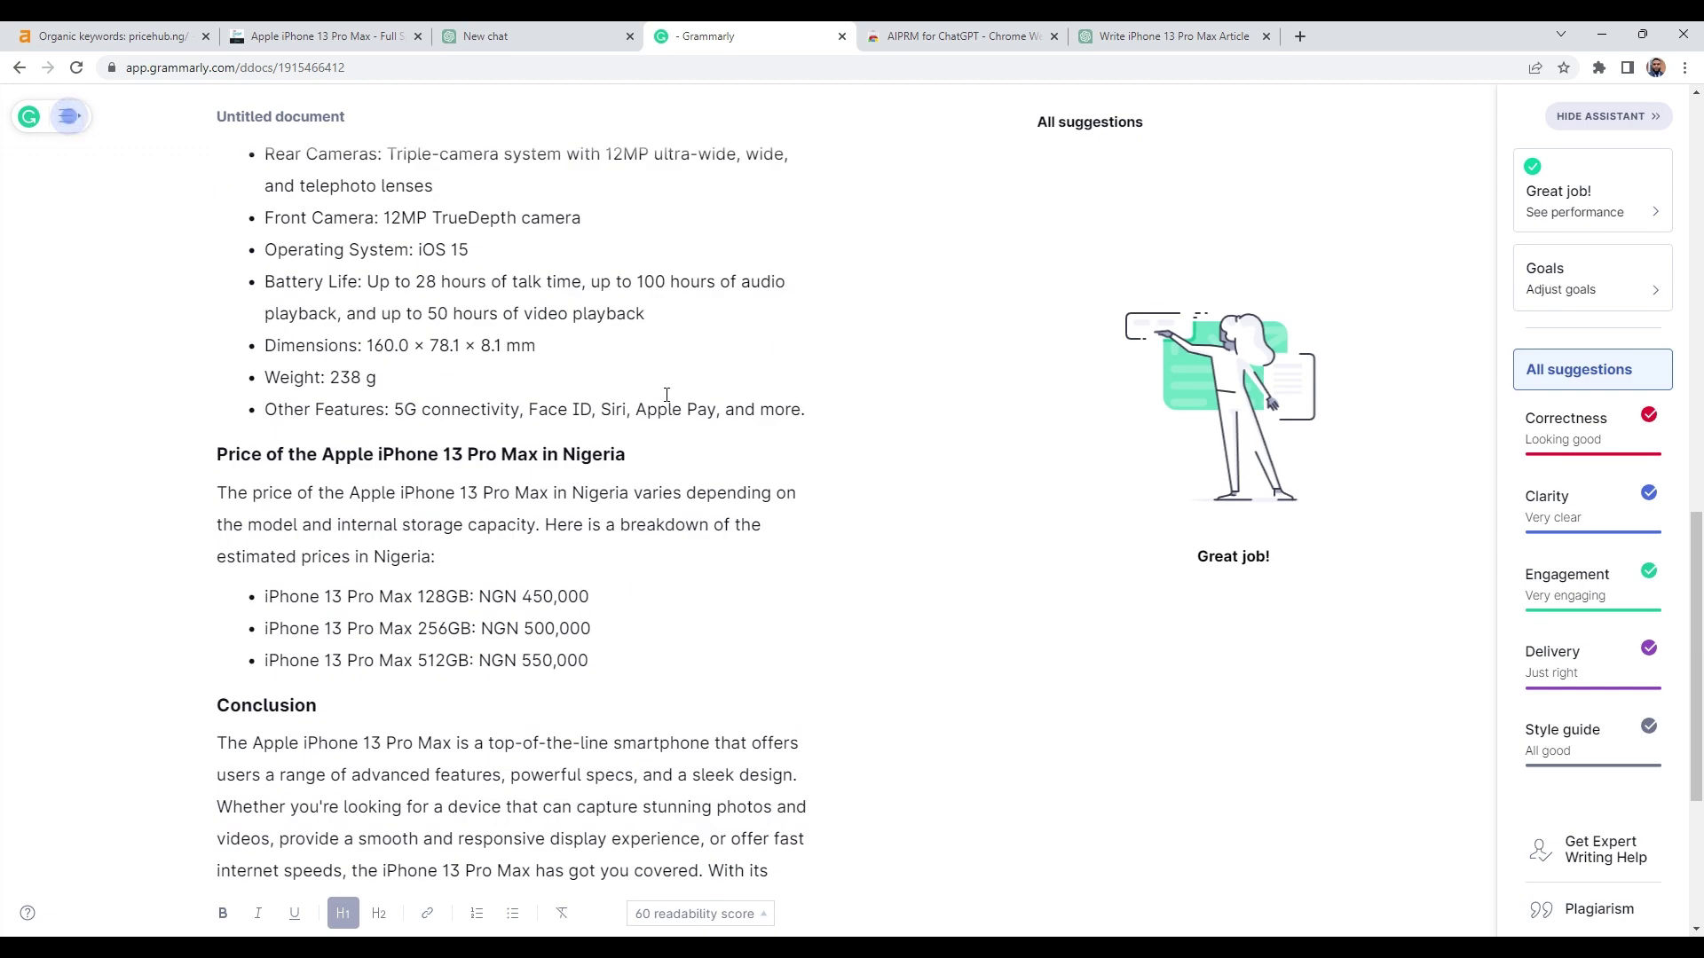
{"action": "left_click", "coordinate": [569, 601]}
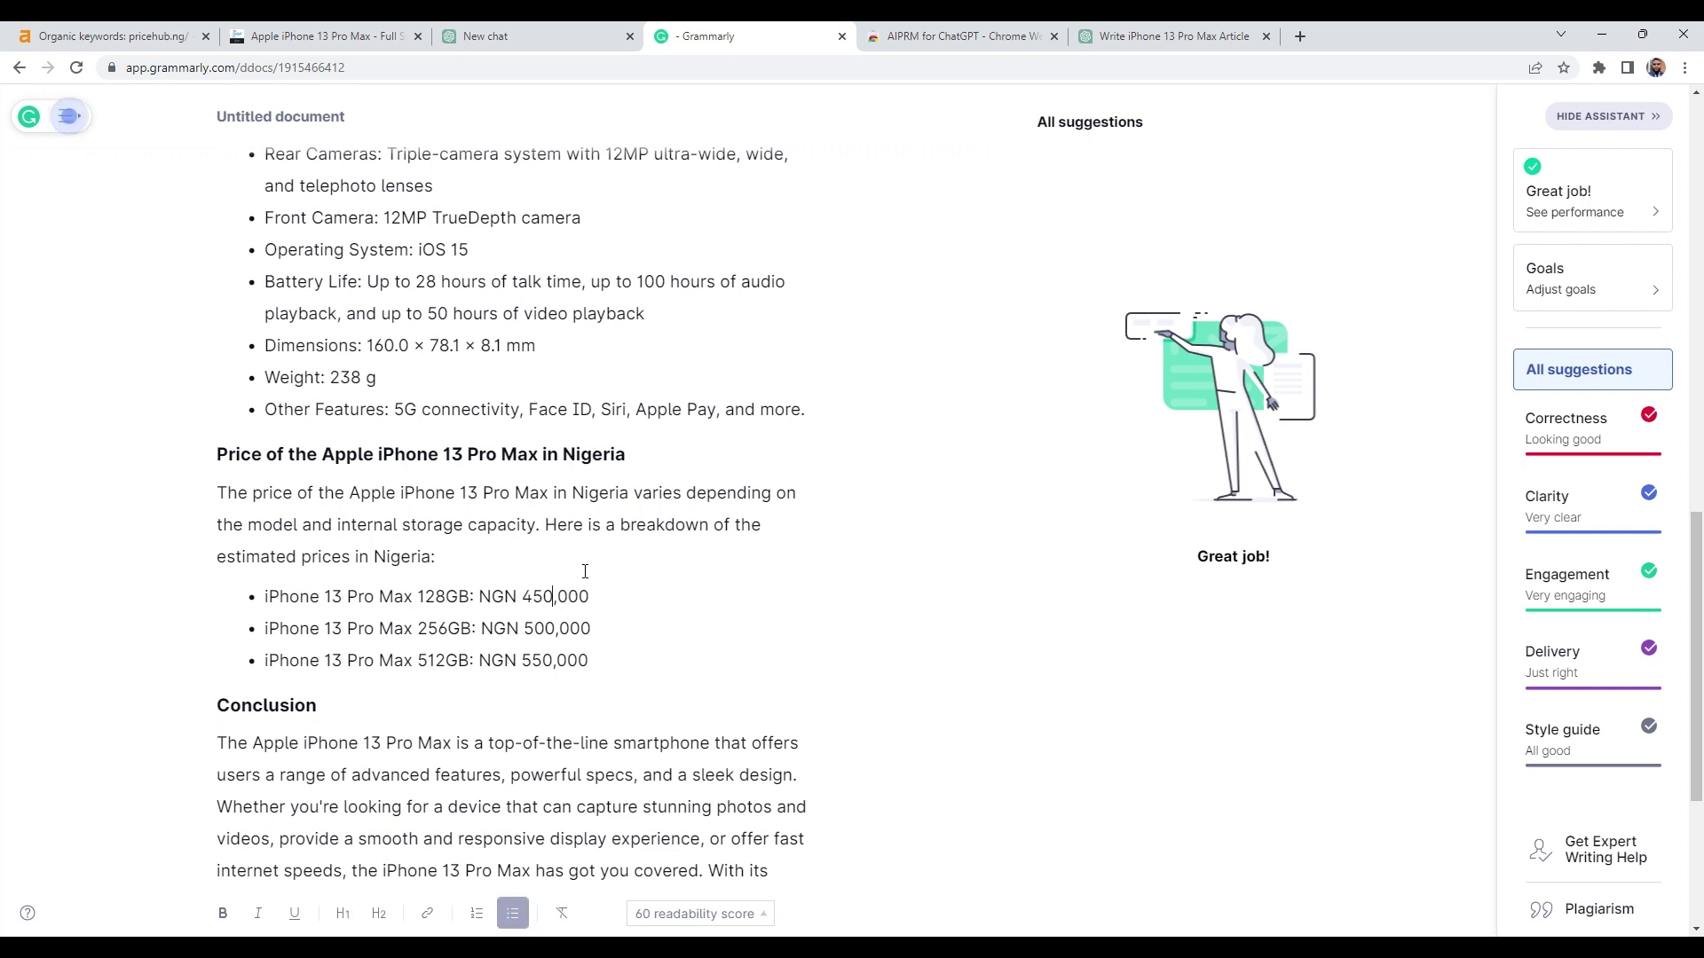
{"action": "scroll", "coordinate": [556, 626], "scroll_direction": "up", "scroll_amount": 5}
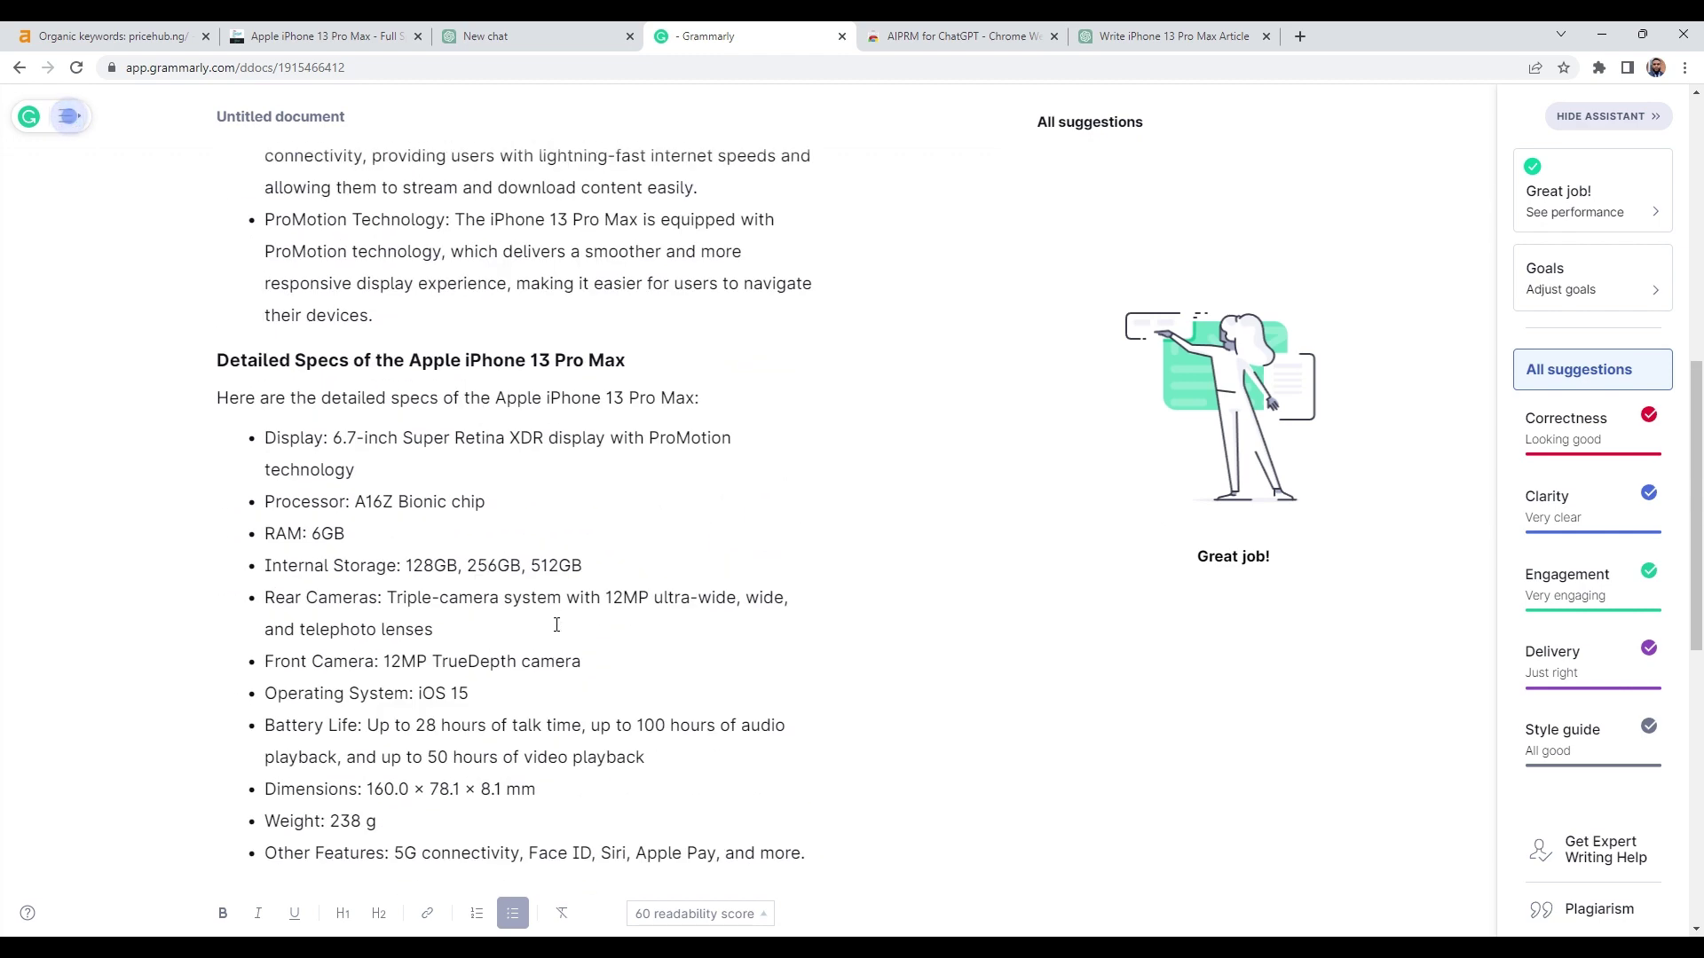
{"action": "scroll", "coordinate": [556, 626], "scroll_direction": "up", "scroll_amount": 4}
{"action": "scroll", "coordinate": [556, 626], "scroll_direction": "up", "scroll_amount": 5}
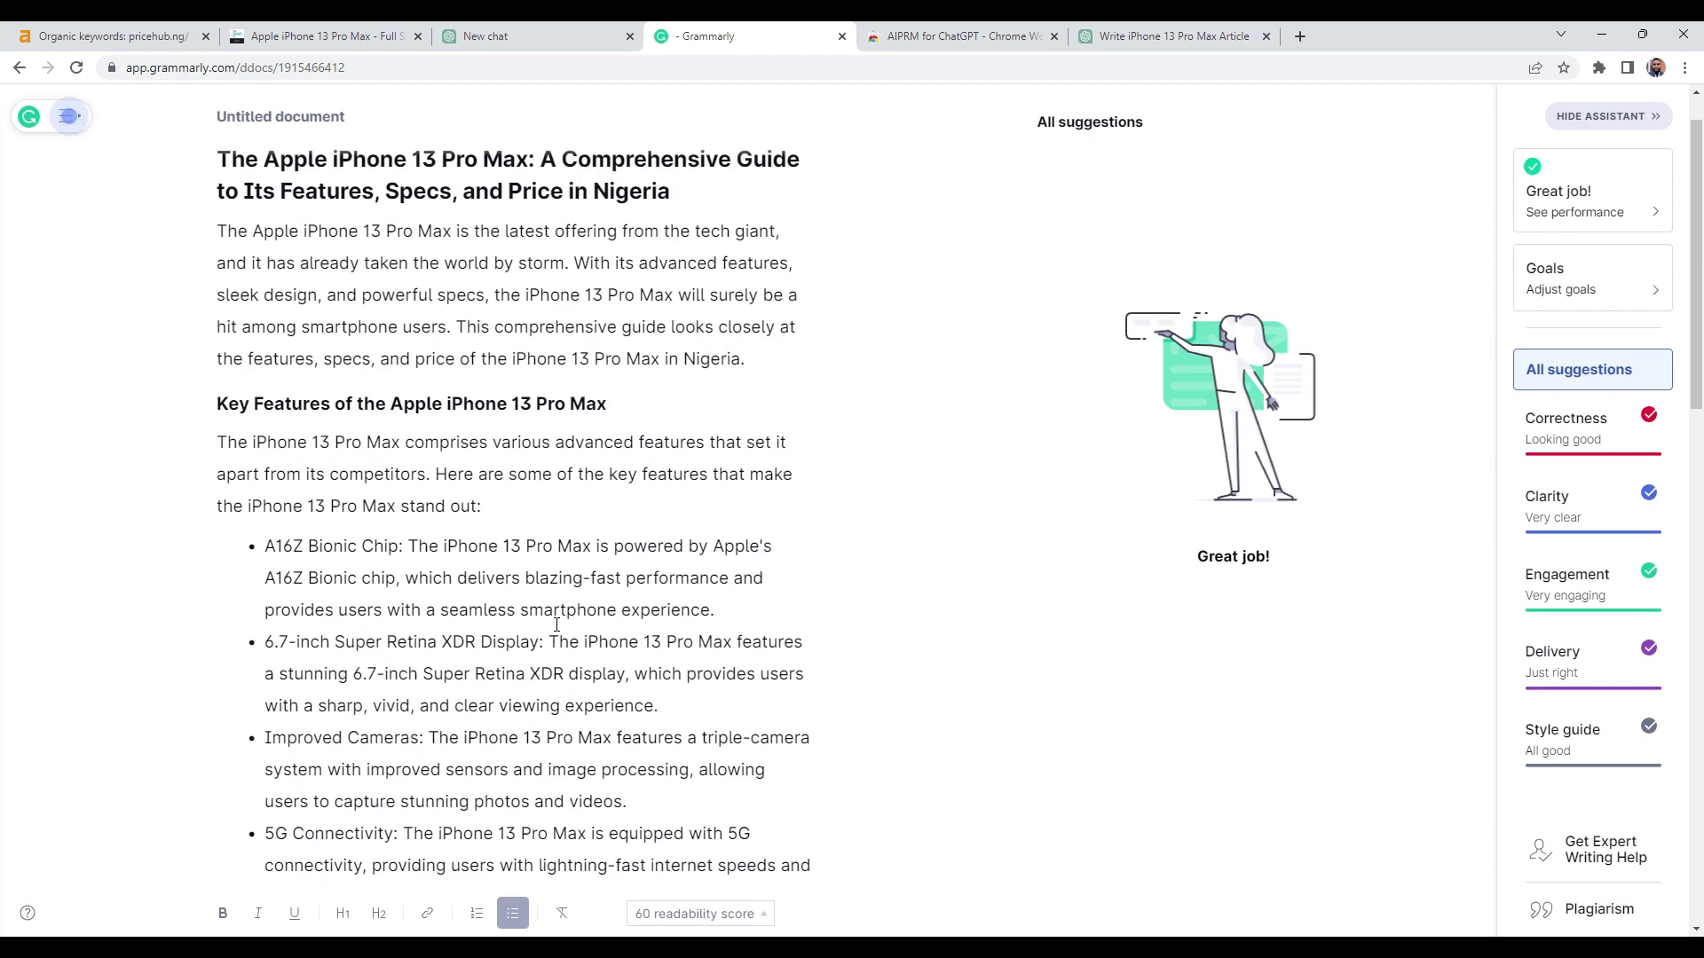